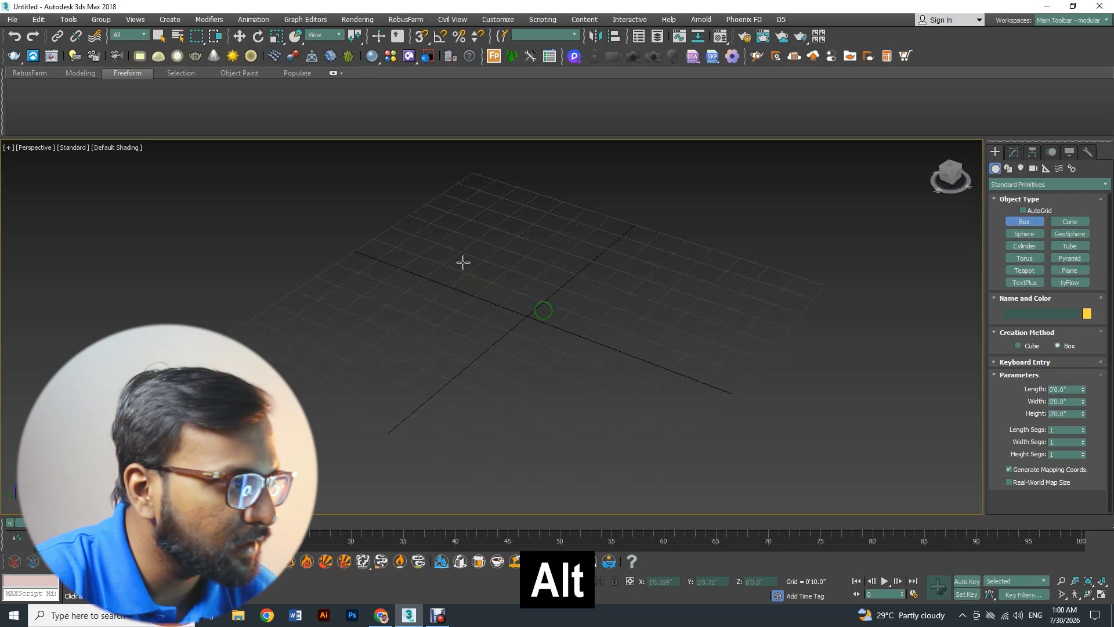
Create a flat box about 8'4" long, 2'3" wide and 6" high on the grid and display its edged faces.
left_click_drag(433, 243, 656, 381)
left_click(656, 365)
key("w")
scroll(591, 335, "up", 3)
middle_click_drag(591, 335, 591, 340, "alt")
key("F4")
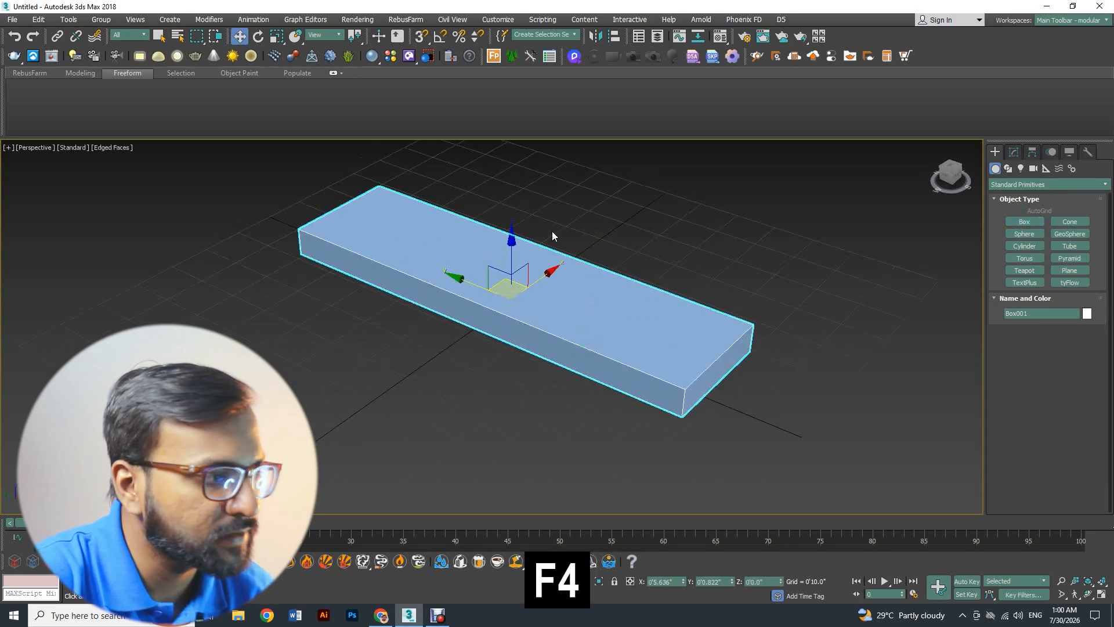
Set the box's length segments to 8 and its width segments to 3.
left_click(1014, 152)
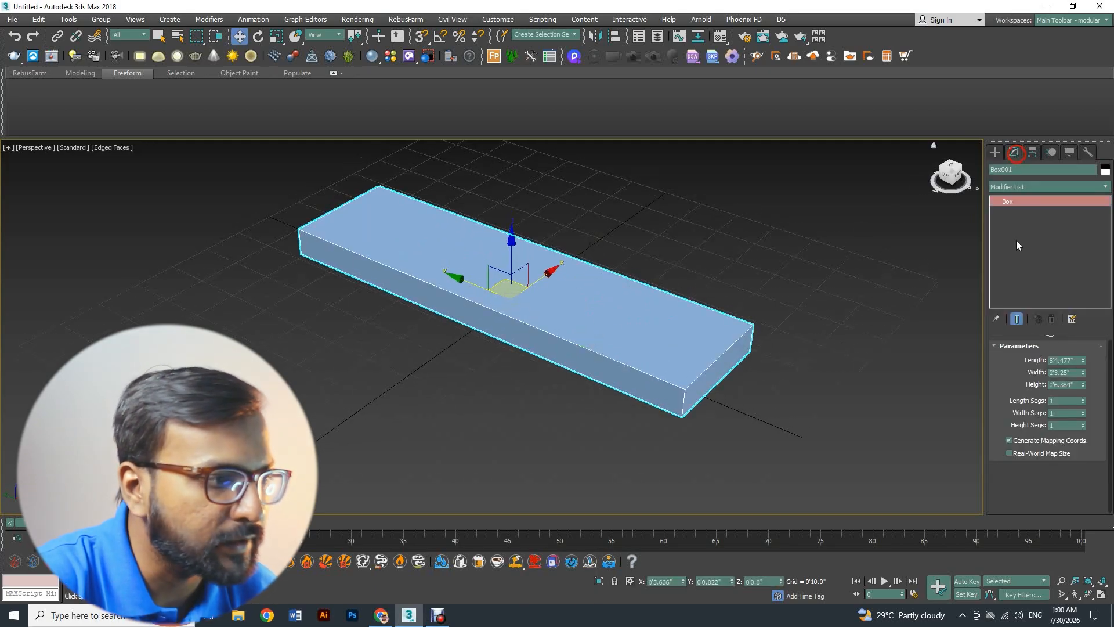
left_click(1082, 398)
left_click(1082, 399)
left_click(1083, 398)
left_click(1083, 398)
left_click(1082, 398)
left_click(1082, 398)
left_click(1082, 398)
middle_click_drag(650, 336, 621, 327, "alt")
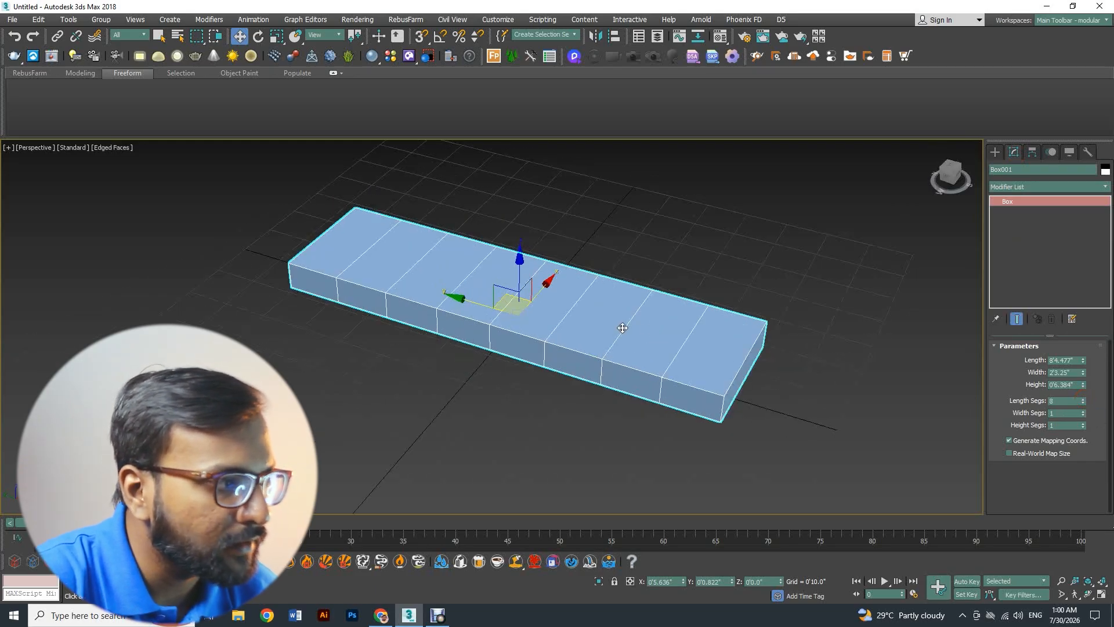
left_click(1083, 413)
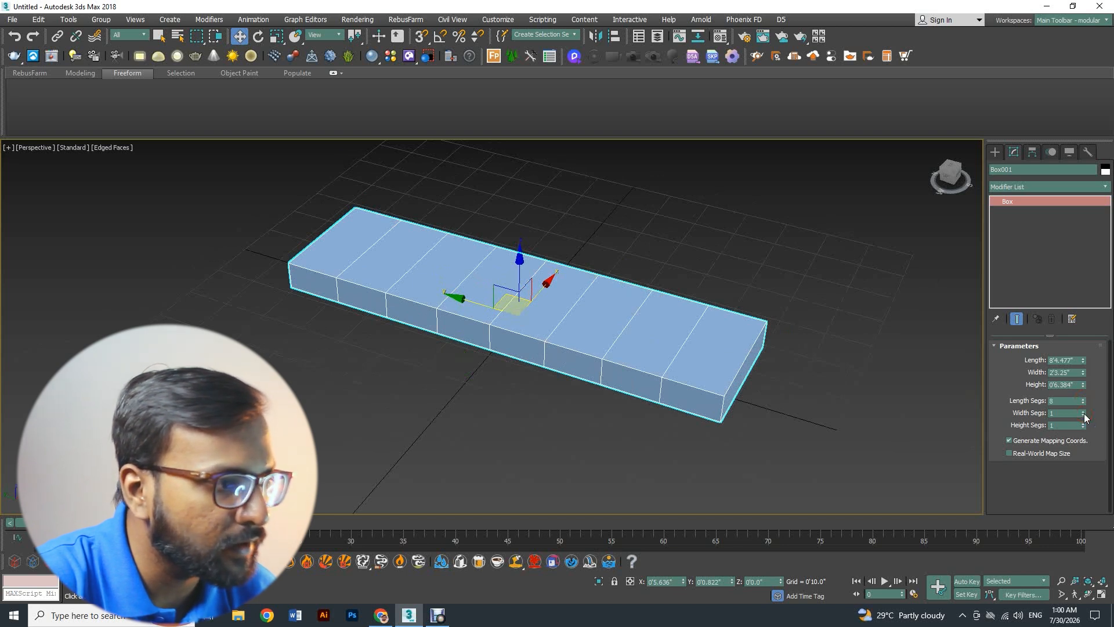
left_click(1083, 411)
left_click(1083, 411)
middle_click_drag(576, 272, 599, 347, "alt")
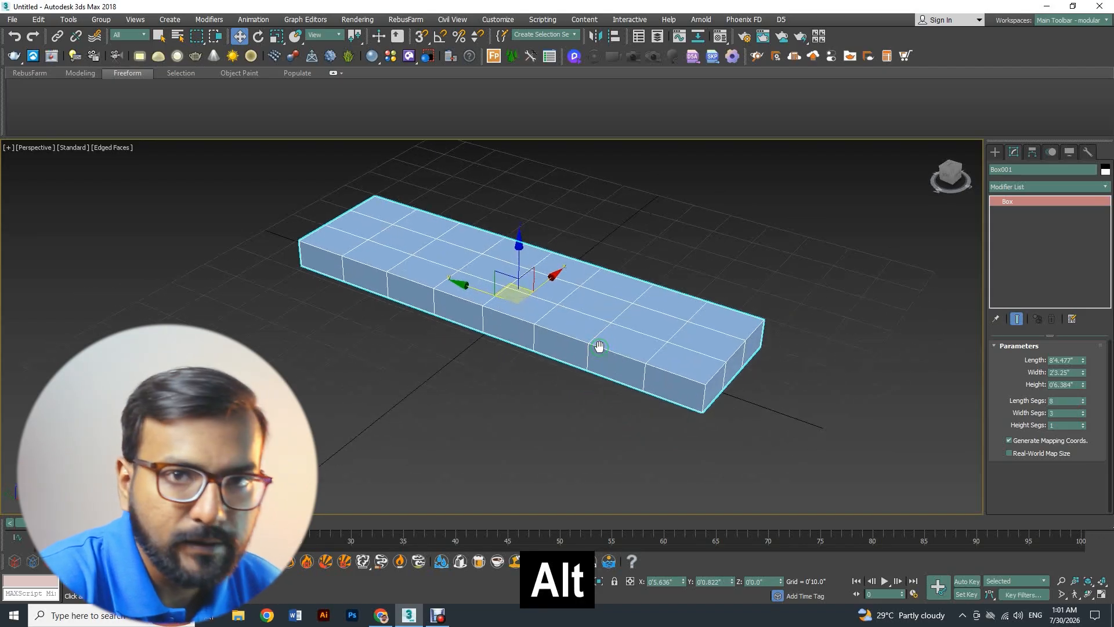
Convert the segmented box to an Editable Poly.
right_click(566, 296)
mouse_move(667, 409)
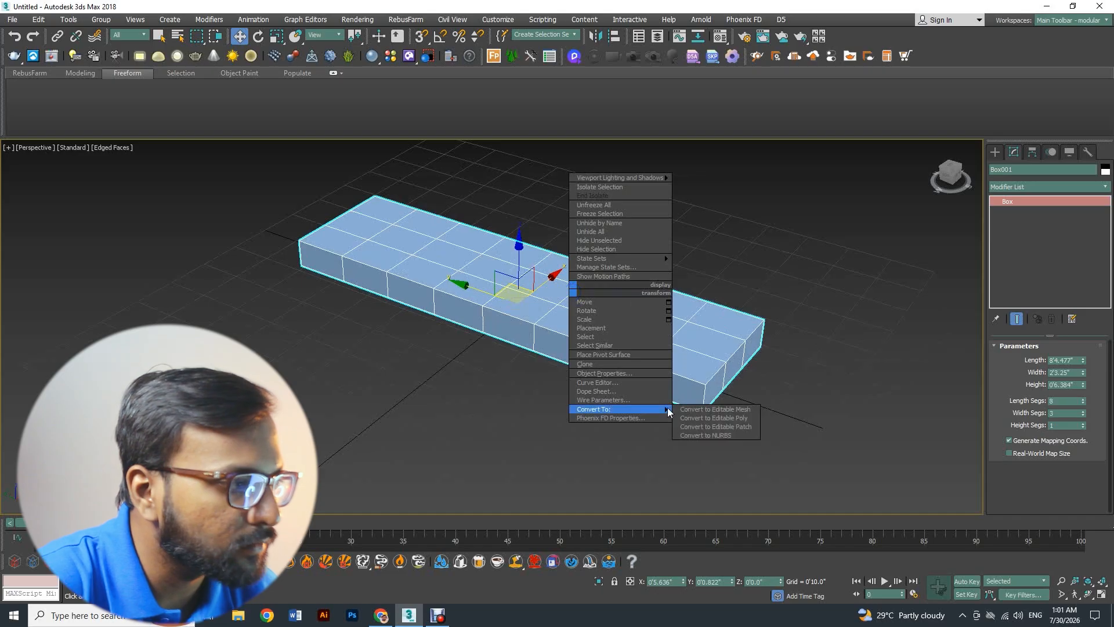
left_click(705, 418)
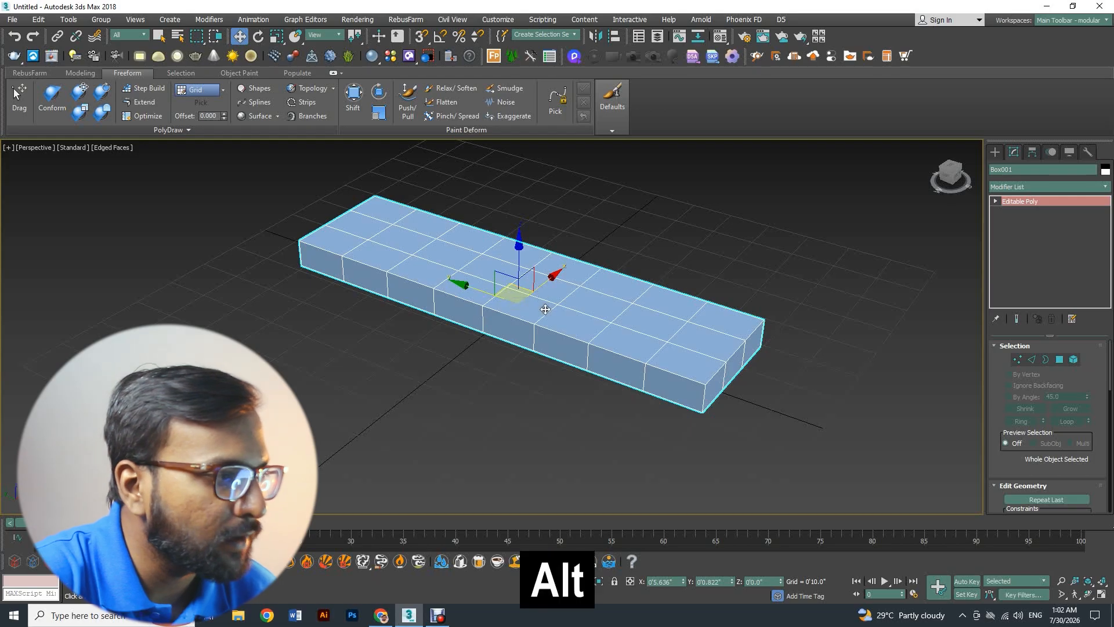
middle_click_drag(542, 304, 583, 229, "alt")
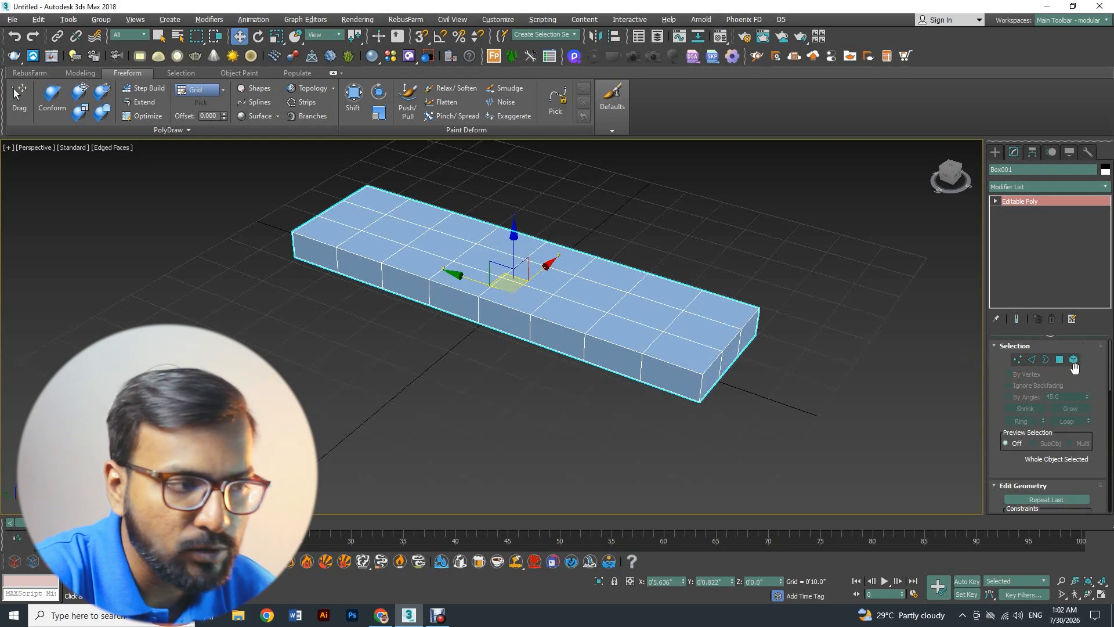
middle_click_drag(572, 312, 587, 325, "alt")
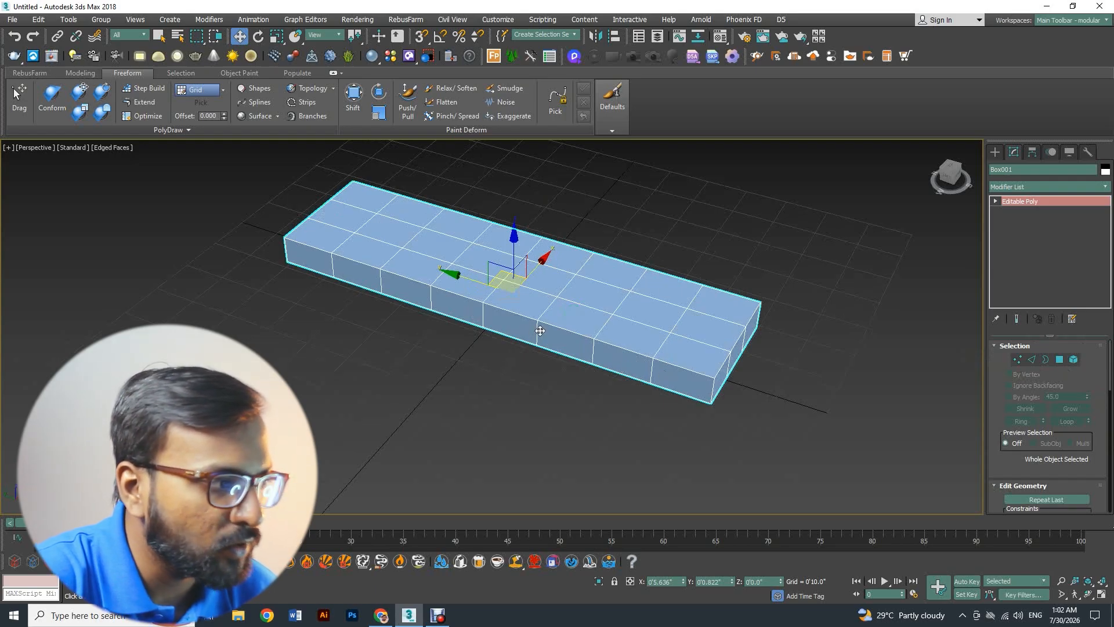
Show the four-viewport layout, maximize the Top view, and return to a maximized Perspective view.
left_click(1101, 599)
left_click(194, 217)
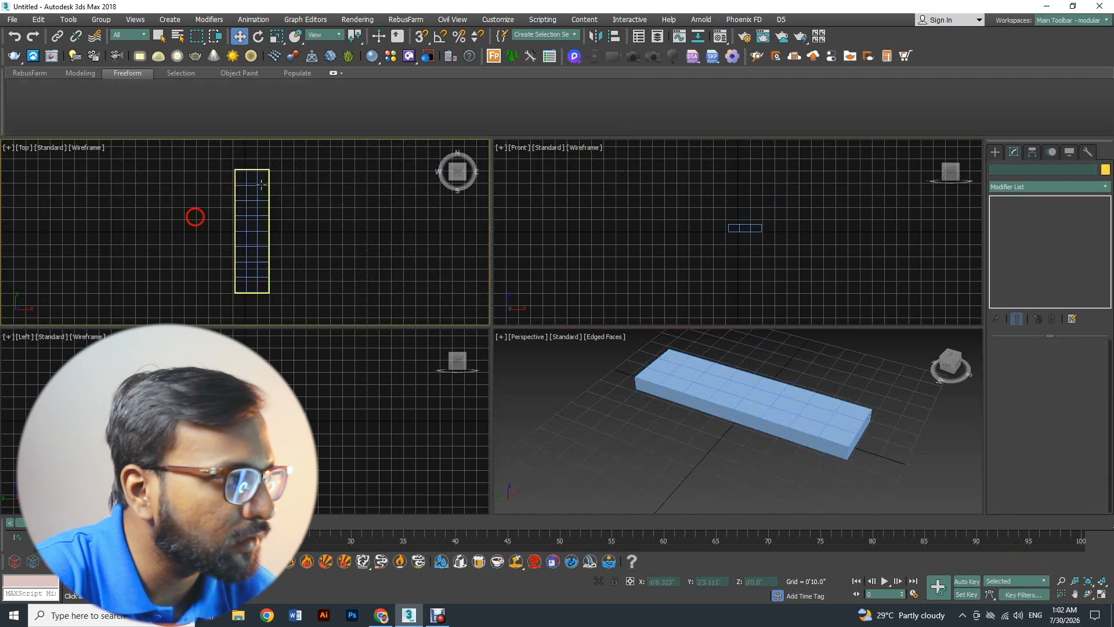
left_click(281, 220)
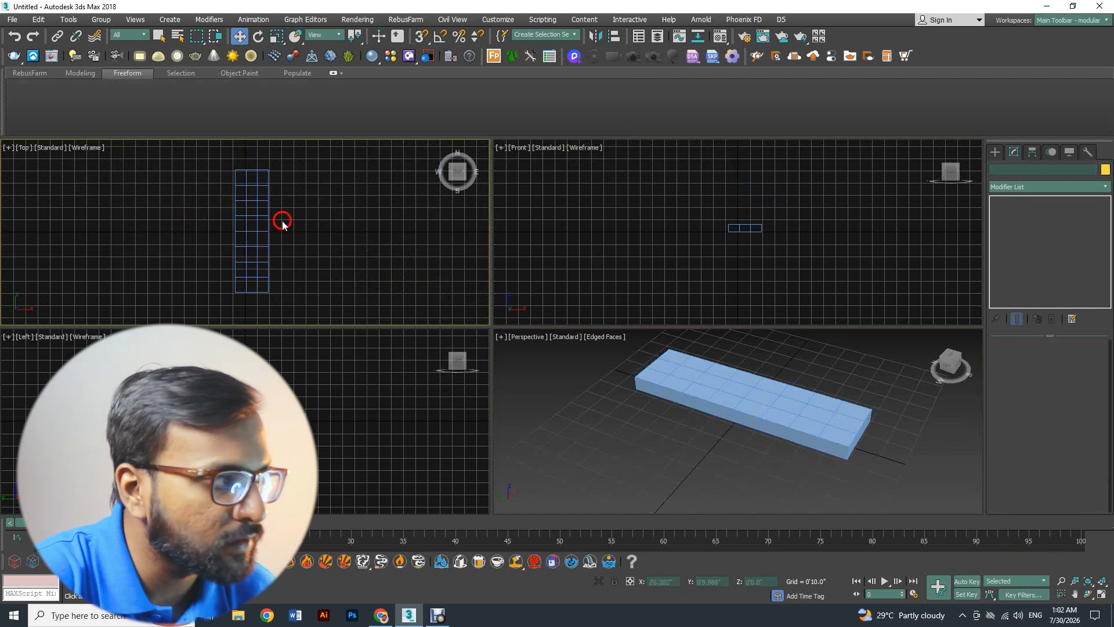
left_click(1101, 600)
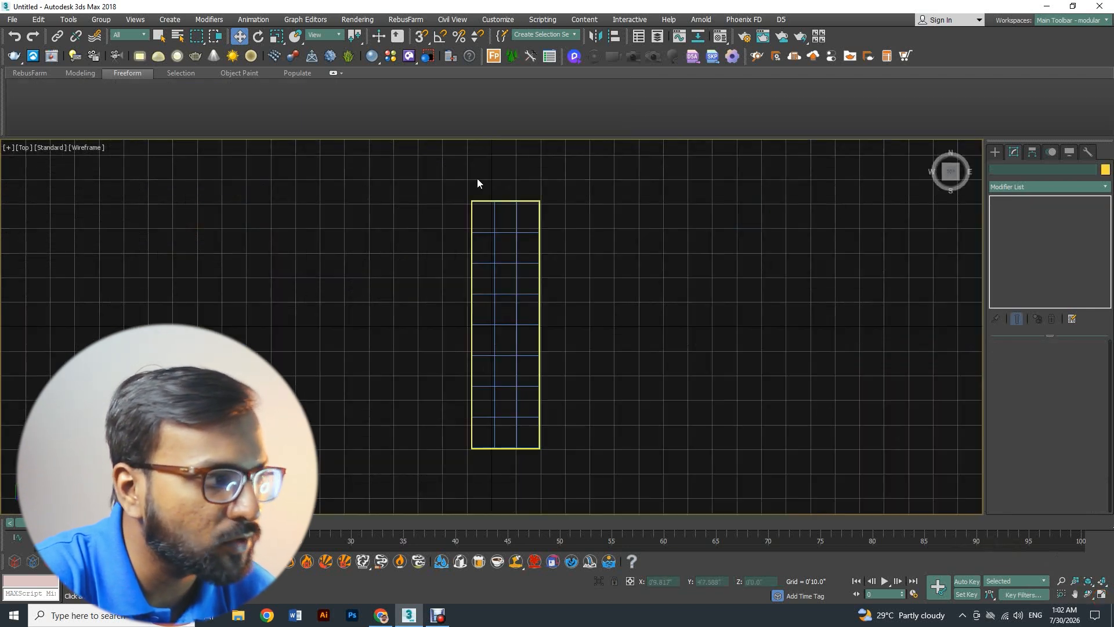
left_click(1098, 600)
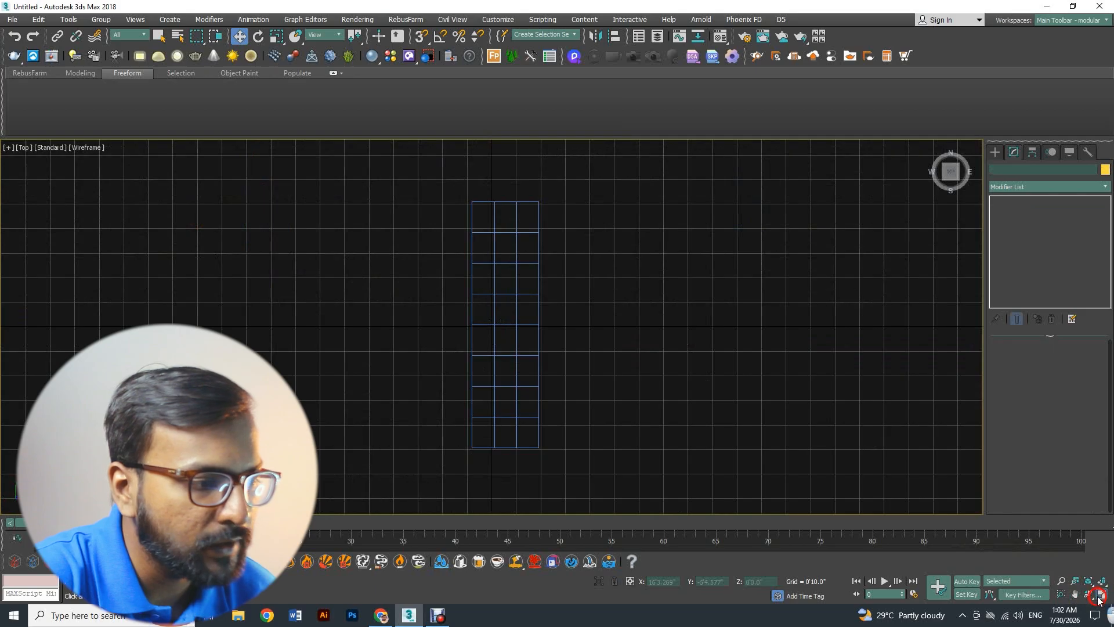
left_click(791, 449)
left_click(1099, 597)
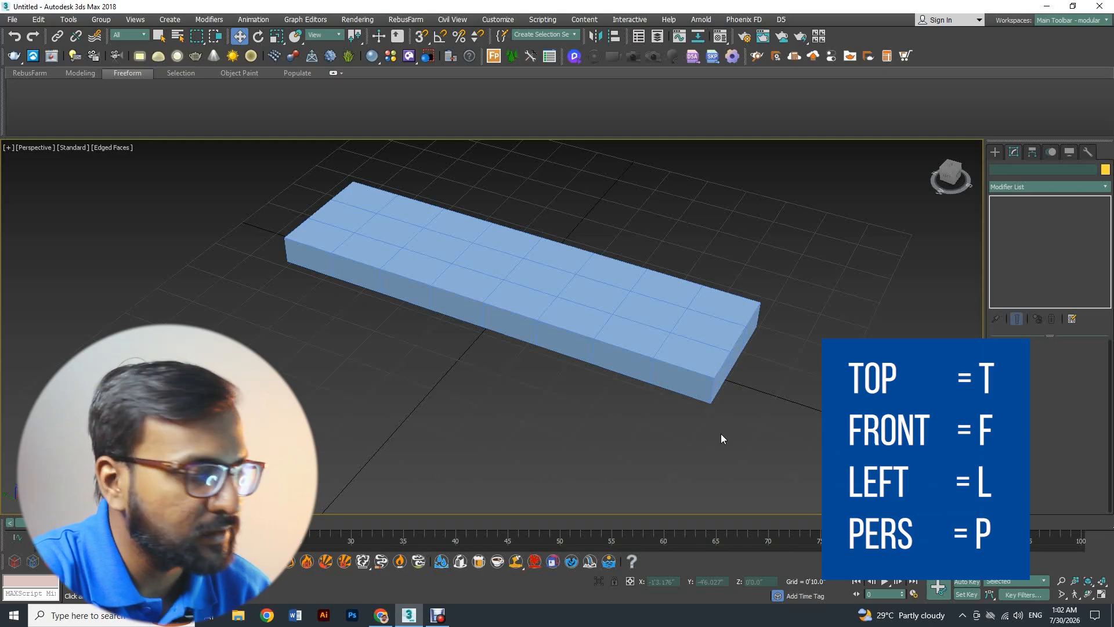
View the box in the Top, Left and Front views and return to Perspective.
key("t")
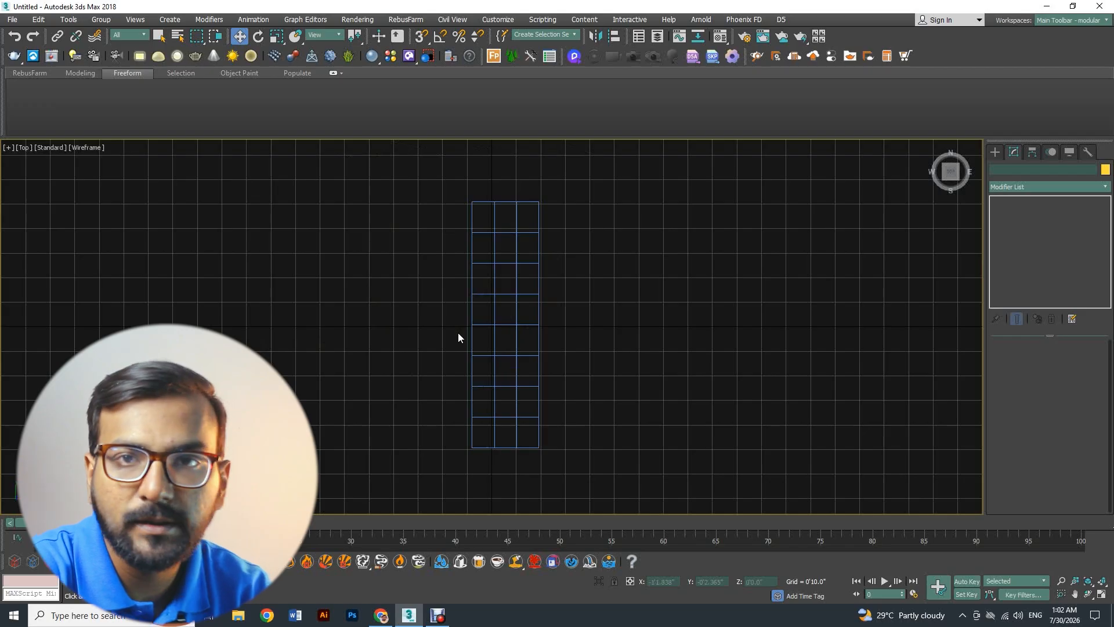
key("p")
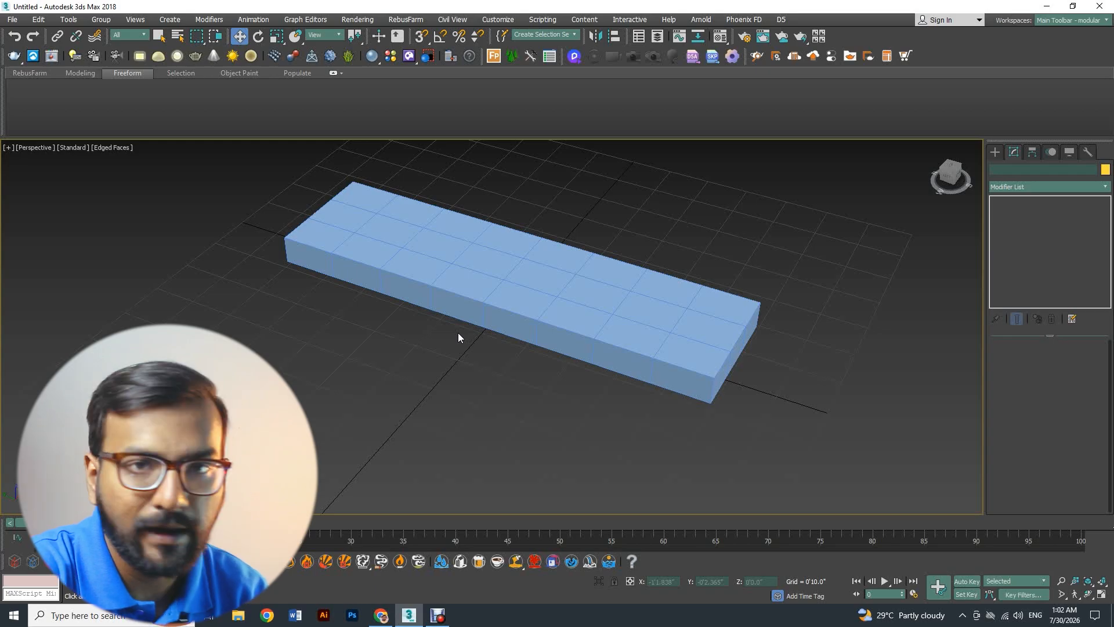
key("l")
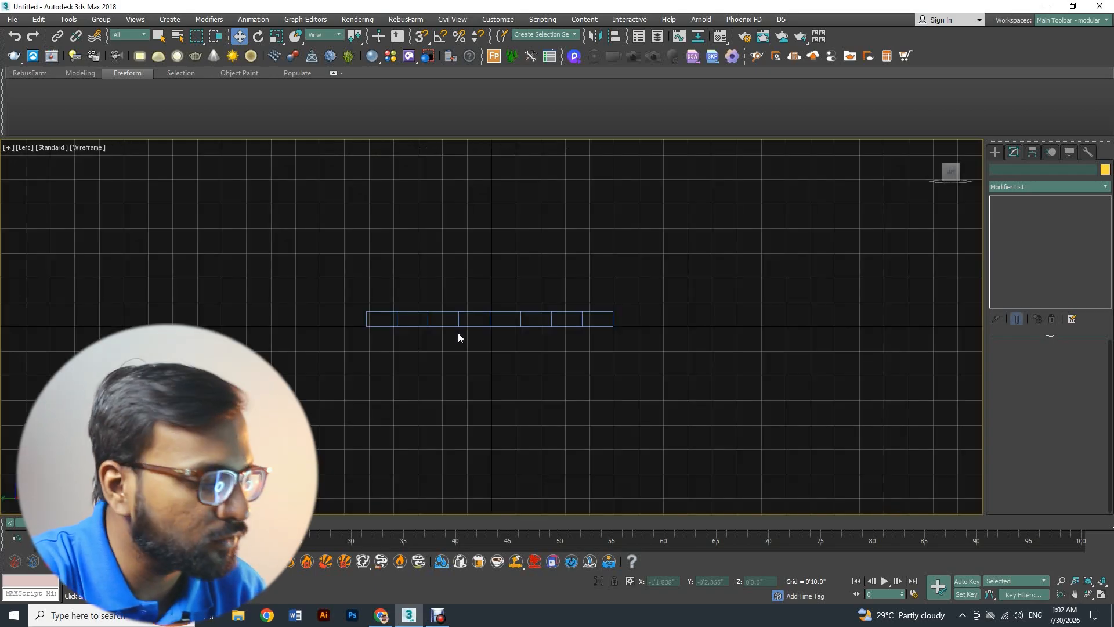
key("f")
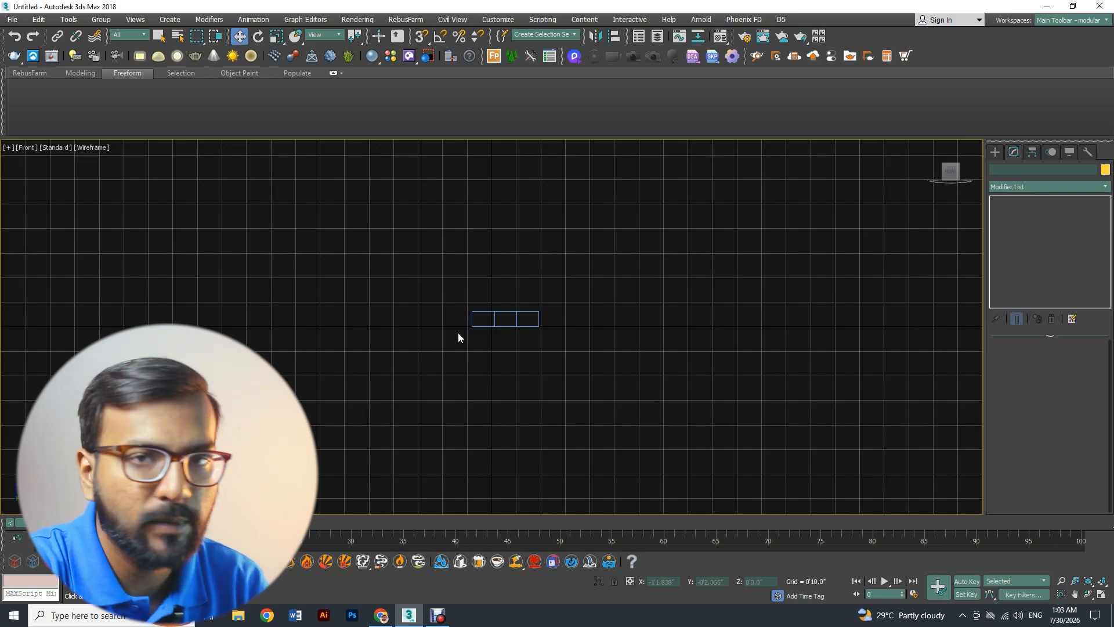
key("p")
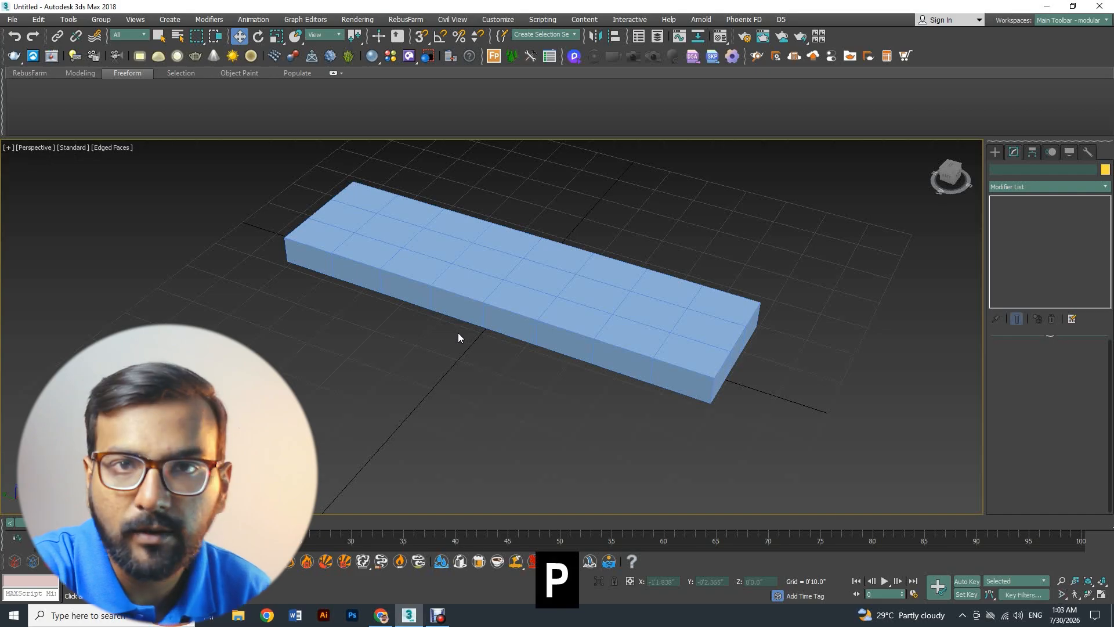
In the Top view, select the box's upper five vertex rows and scale them much narrower along X to form a handle.
left_click(542, 291)
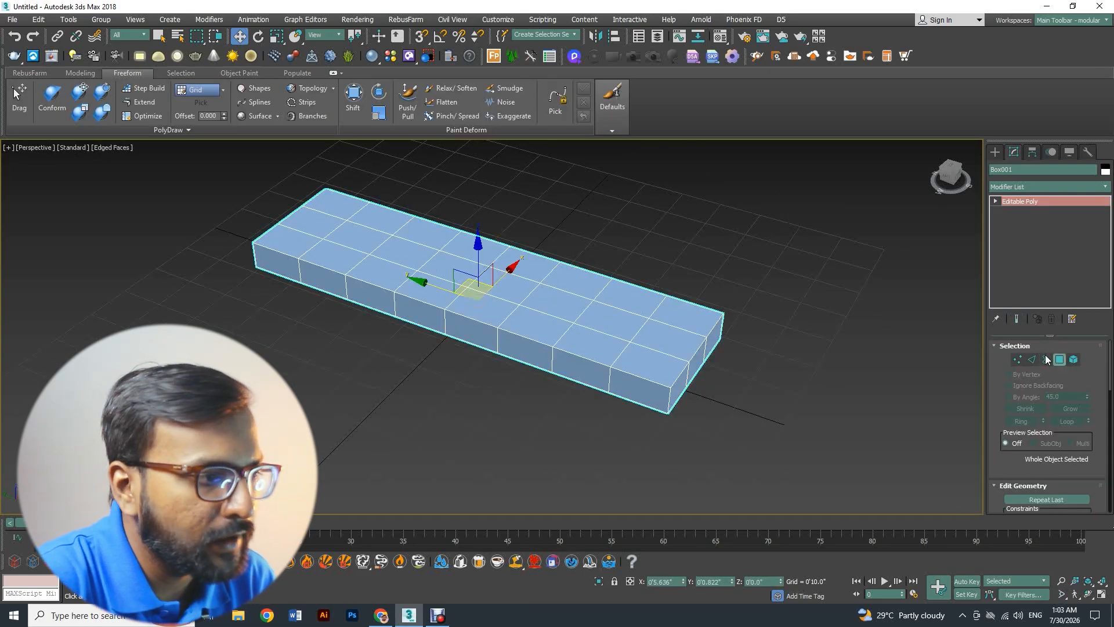
left_click(488, 310)
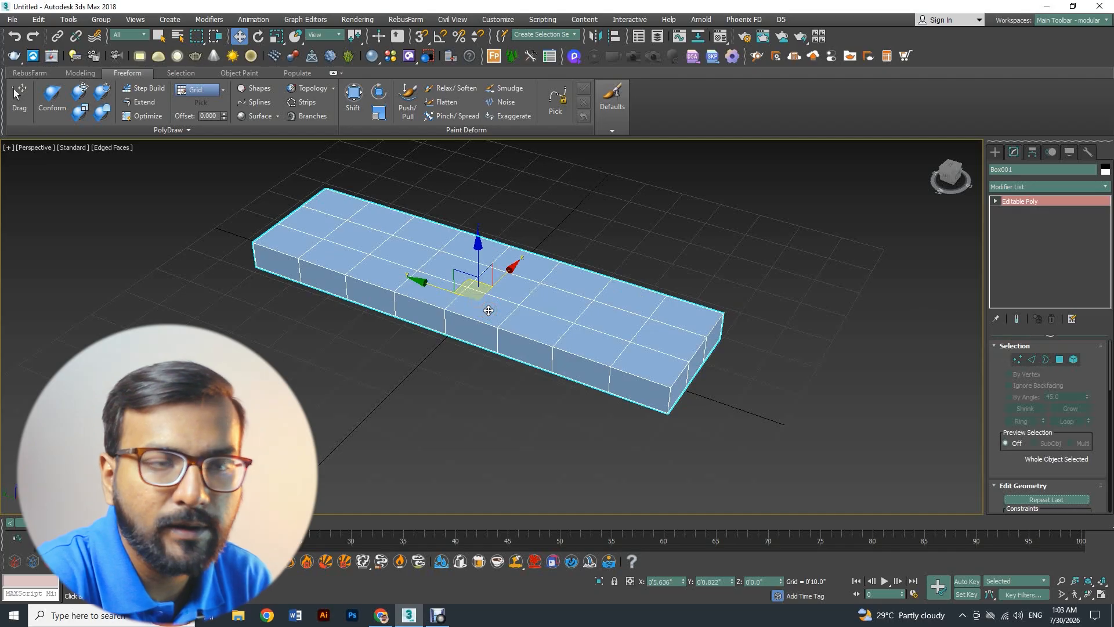
key("t")
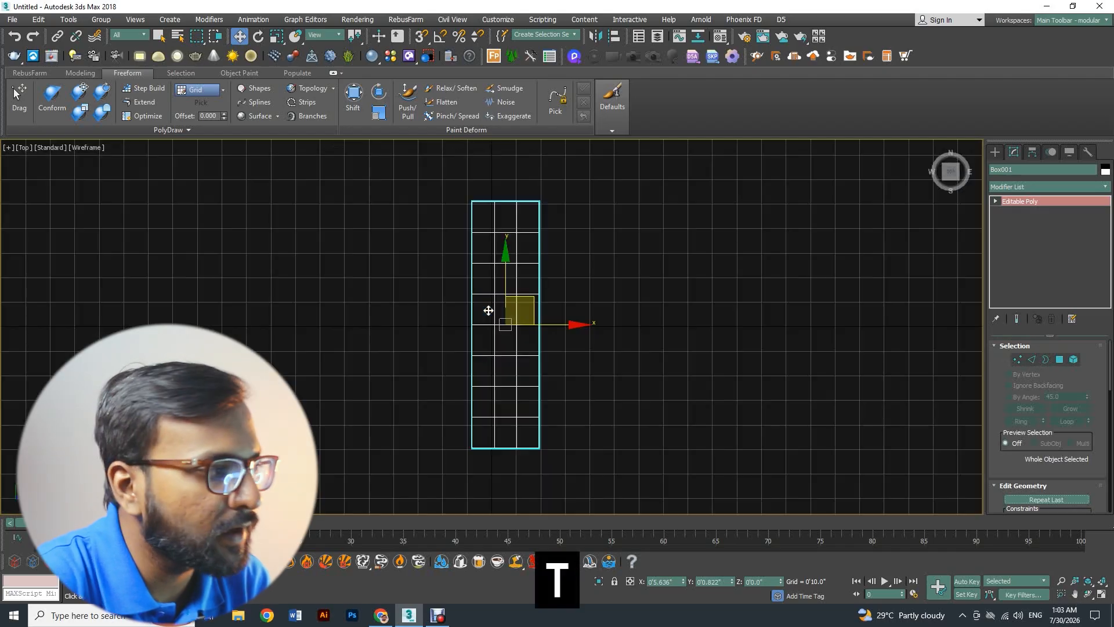
left_click(1019, 362)
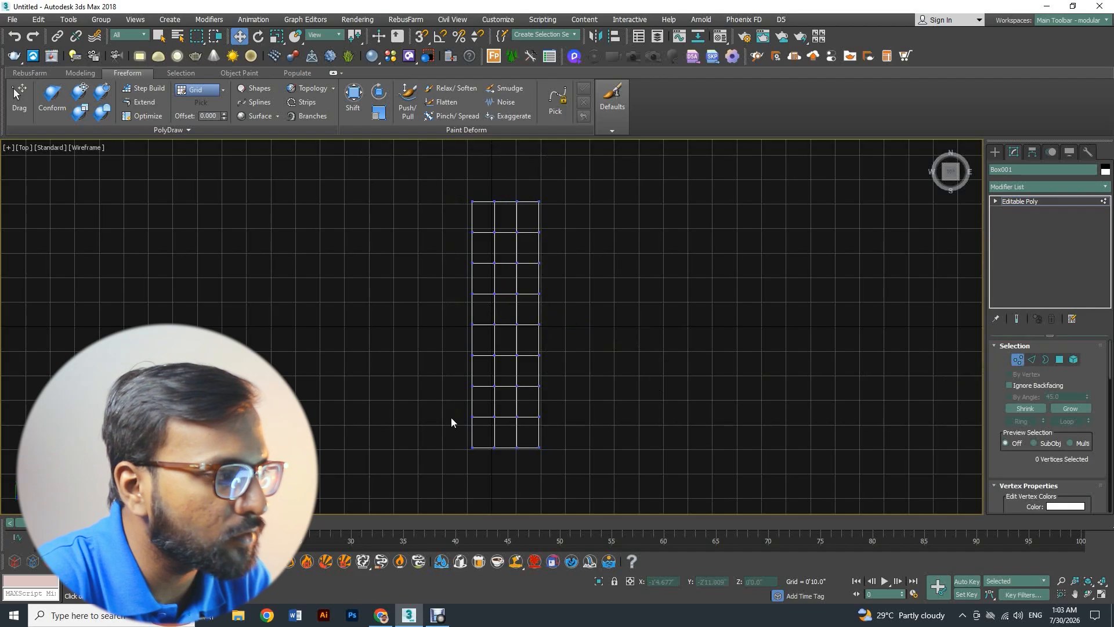
left_click_drag(461, 186, 555, 347)
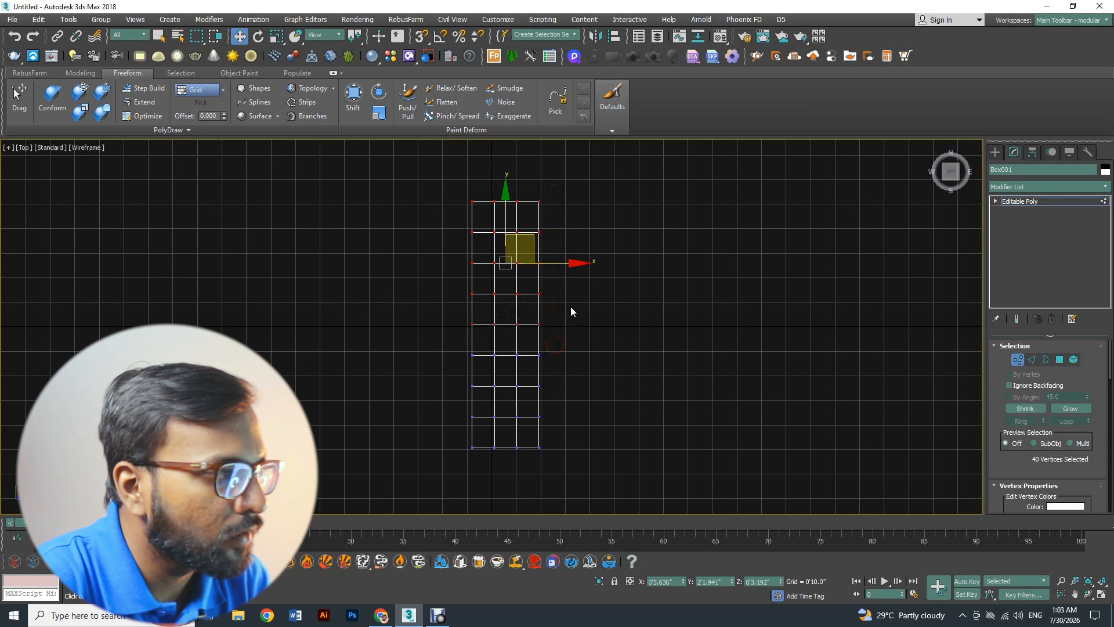
left_click(276, 36)
left_click_drag(577, 261, 481, 273)
Narrow the vertex row just below the handle and the bottom end row along X to start the bowl's outline.
scroll(479, 357, "up", 2)
left_click_drag(468, 346, 581, 360)
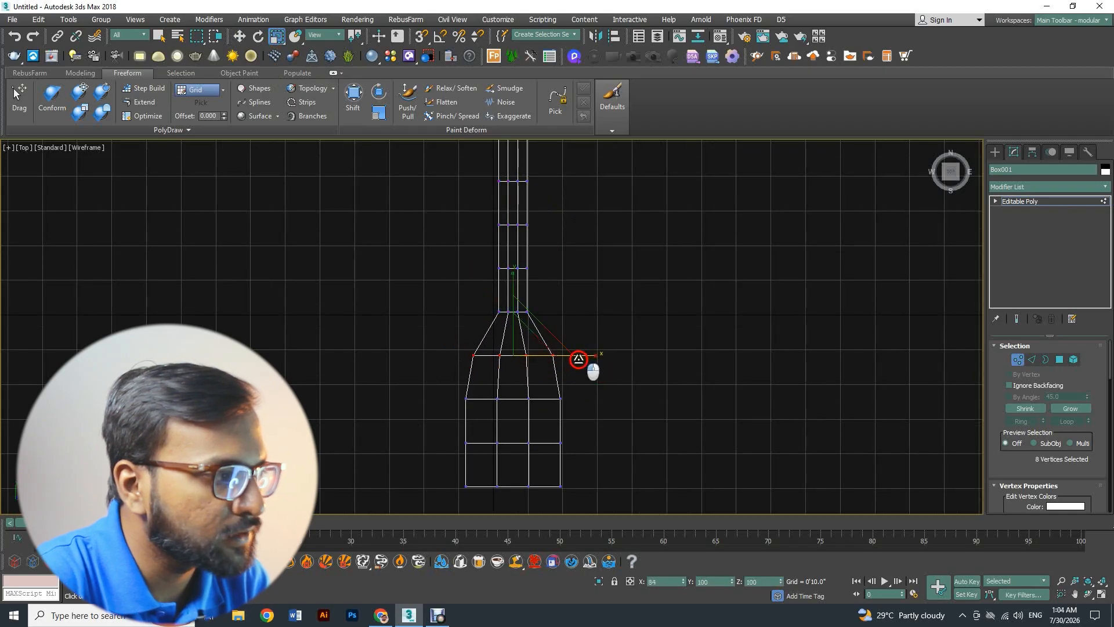
middle_click_drag(486, 398, 489, 344)
left_click_drag(449, 422, 577, 442)
left_click_drag(436, 378, 593, 391)
left_click_drag(434, 336, 590, 345)
Scale the upper bowl vertex rows along X so that the bowl tapers into the handle.
middle_click_drag(557, 234, 560, 311)
left_click_drag(476, 311, 561, 346)
left_click_drag(572, 385, 581, 390)
middle_click_drag(573, 364, 581, 301)
left_click_drag(607, 319, 585, 330)
left_click_drag(455, 349, 593, 365)
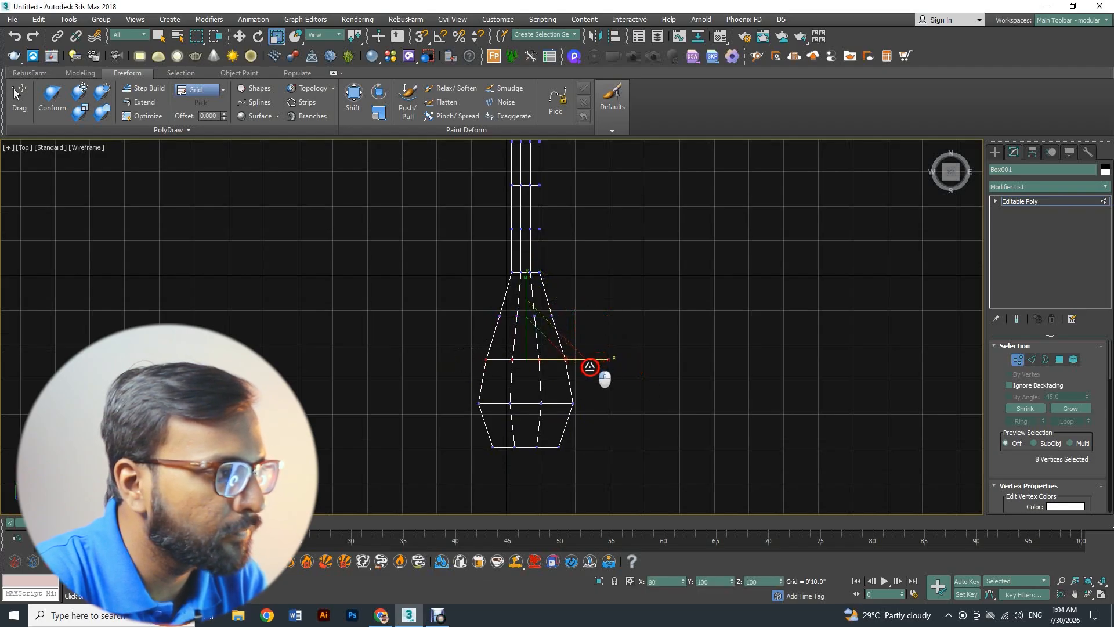
left_click_drag(593, 368, 592, 368)
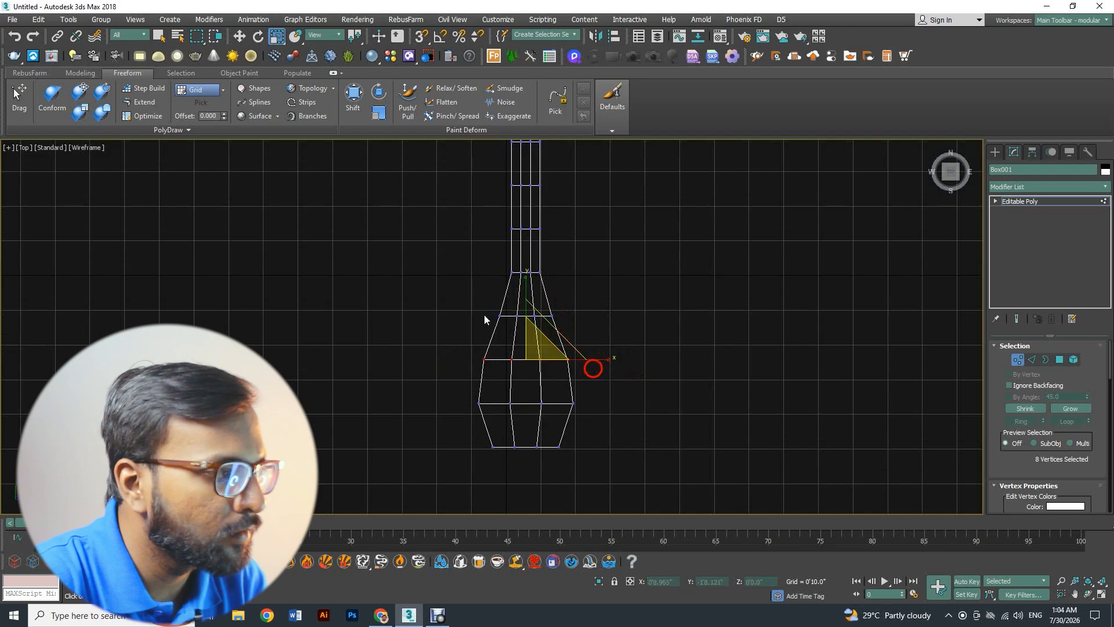
middle_click_drag(484, 315, 471, 330)
left_click_drag(471, 329, 575, 359)
Widen the vertex row at the handle's far end along X so that the tip flares outward.
scroll(462, 260, "down", 2)
middle_click_drag(462, 214, 485, 284)
scroll(484, 258, "up", 2)
left_click_drag(485, 204, 604, 224)
left_click_drag(484, 256, 537, 282)
left_click_drag(566, 269, 580, 267)
Select the handle's vertex rows between the flared end and the bowl and scale them narrower along X.
middle_click_drag(472, 251, 471, 223)
left_click_drag(471, 218, 555, 403)
left_click_drag(592, 315, 569, 319)
Move the four middle vertices of the bowl's bottom edge outward along Y to round the bowl's tip.
middle_click_drag(562, 401, 547, 276)
middle_click_drag(459, 259, 500, 319)
scroll(499, 318, "down", 2)
scroll(509, 384, "up", 2)
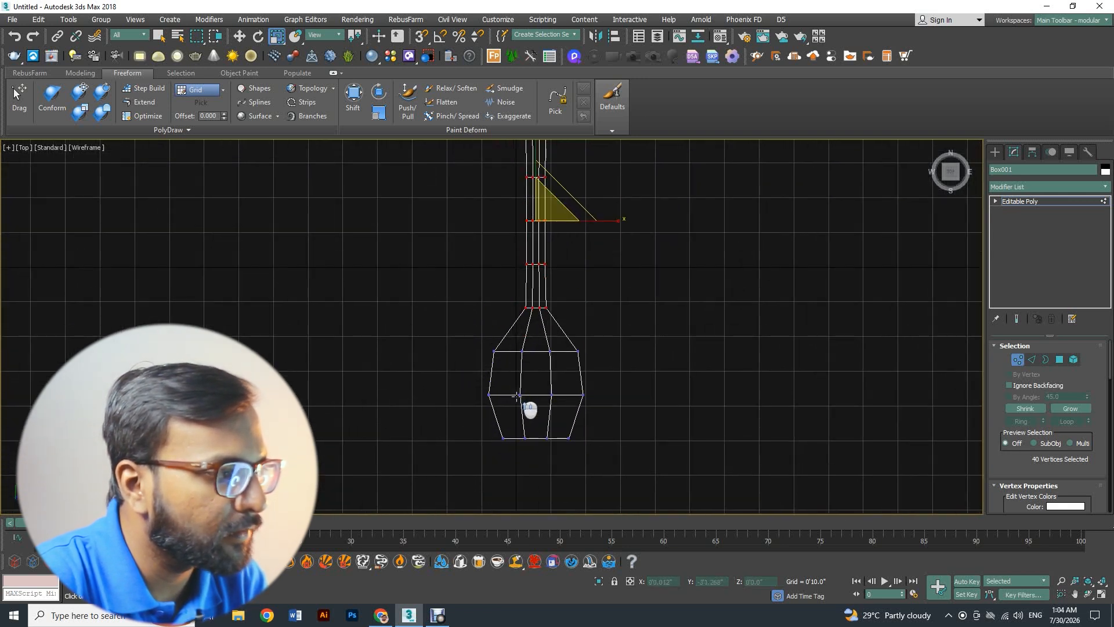
scroll(542, 464, "up", 2)
left_click_drag(546, 434, 562, 439)
middle_click_drag(545, 418, 543, 413)
key("w")
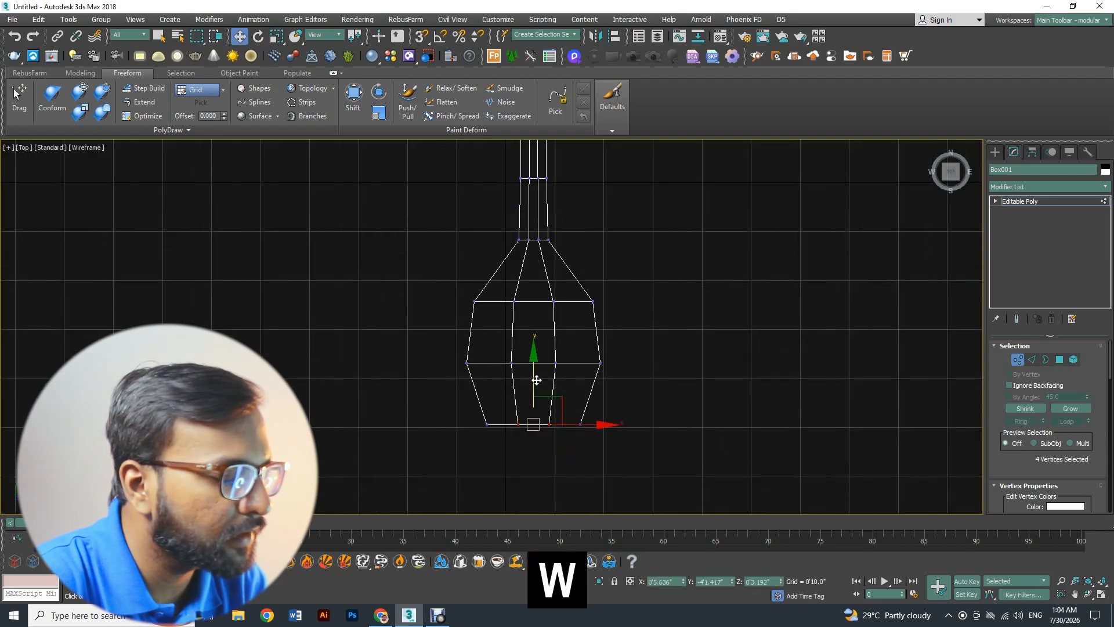
left_click_drag(533, 372, 533, 388)
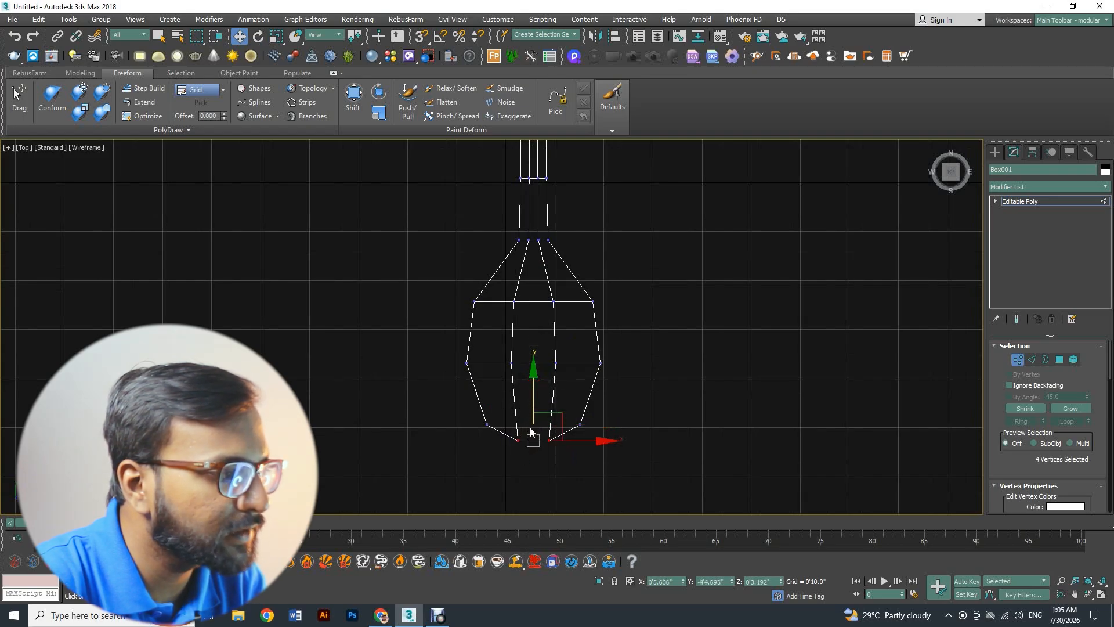
left_click_drag(535, 378, 534, 390)
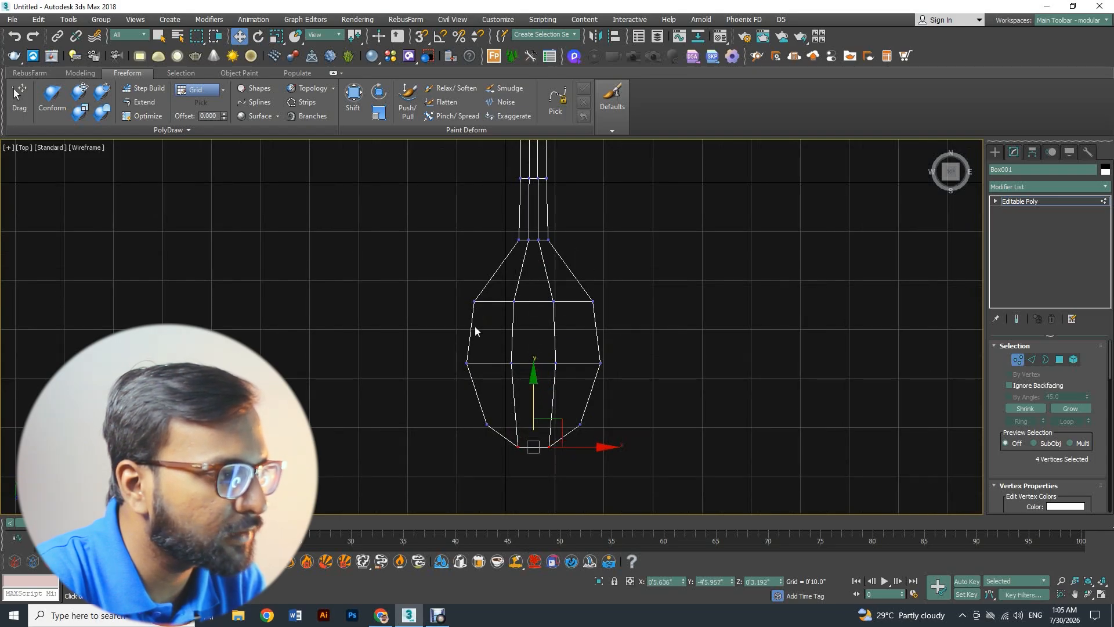
Switch to the Perspective view and examine the spoon shape from above and from the side.
scroll(551, 406, "down", 5)
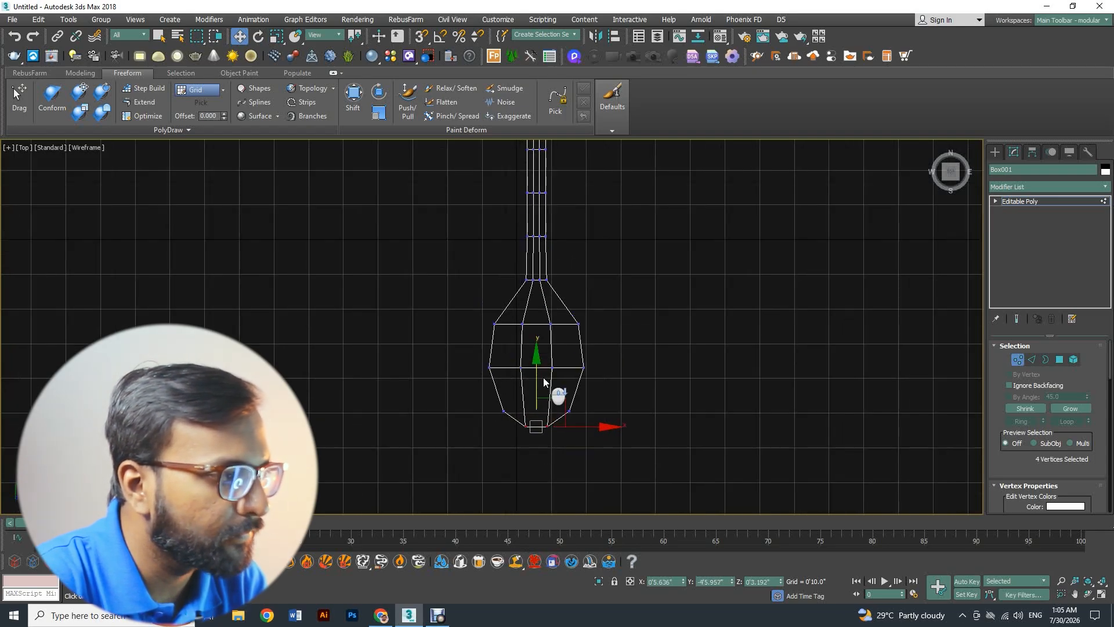
middle_click_drag(524, 256, 510, 284)
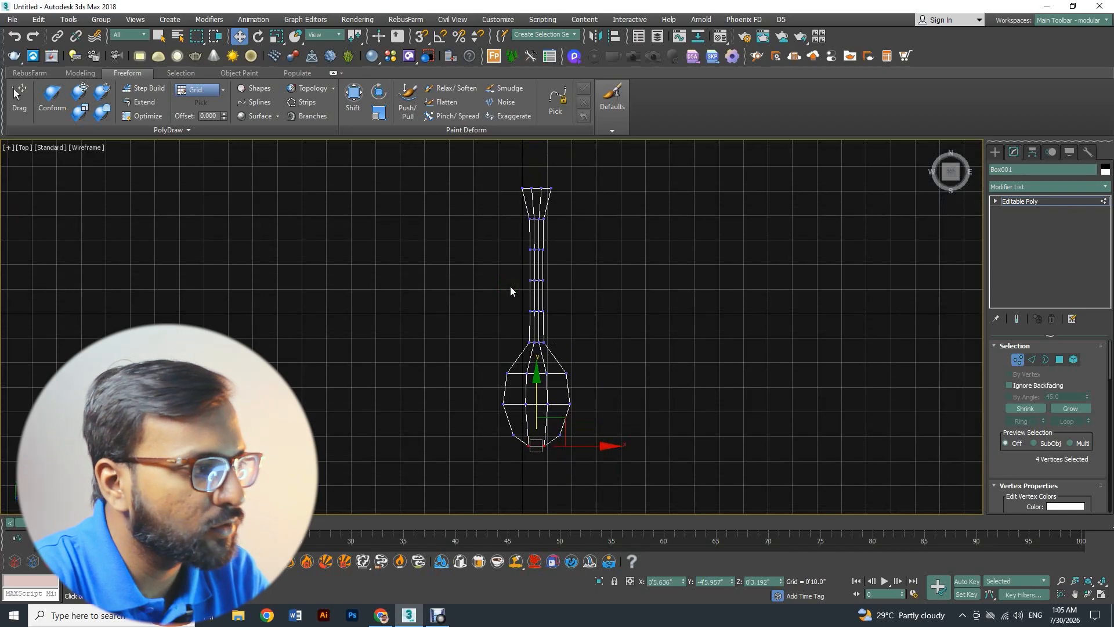
key("p")
mouse_move(518, 289)
middle_mouse_down("alt")
mouse_move(435, 279)
mouse_move(523, 294)
middle_mouse_up("alt")
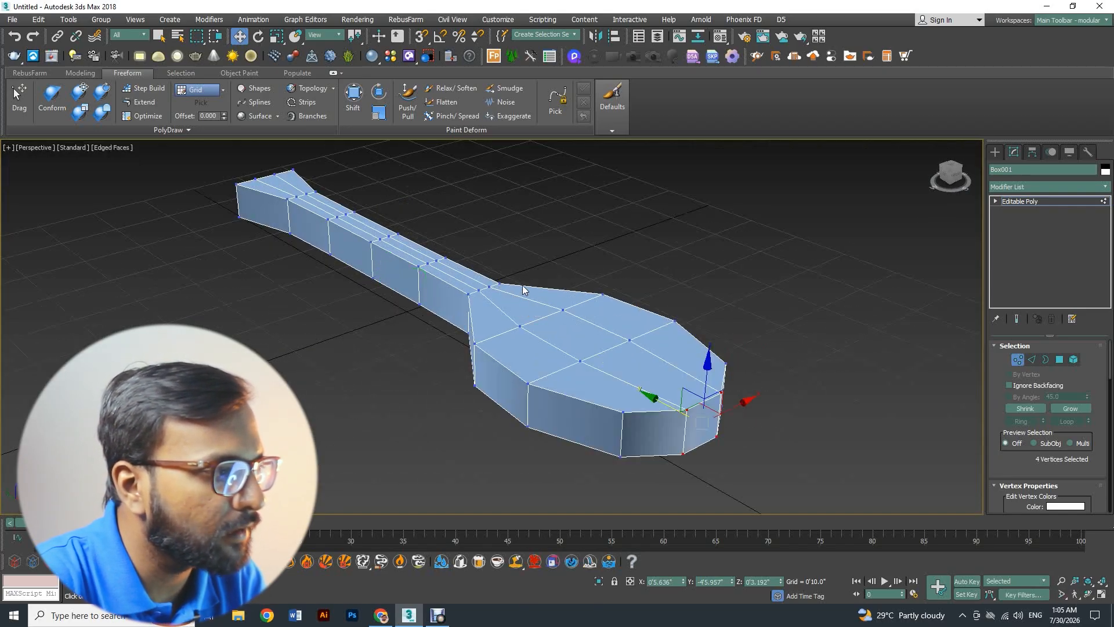
scroll(532, 302, "down", 4)
middle_click_drag(412, 318, 565, 353, "alt")
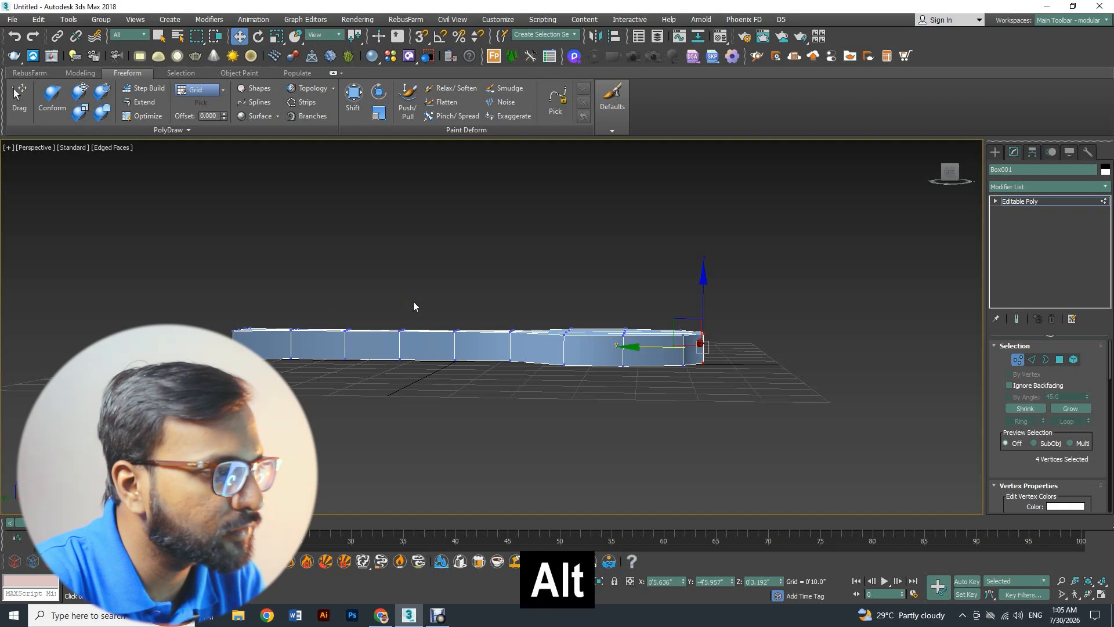
Examine the spoon's flat side profile in the Left view and display all four viewports.
middle_click_drag(413, 301, 413, 315, "alt")
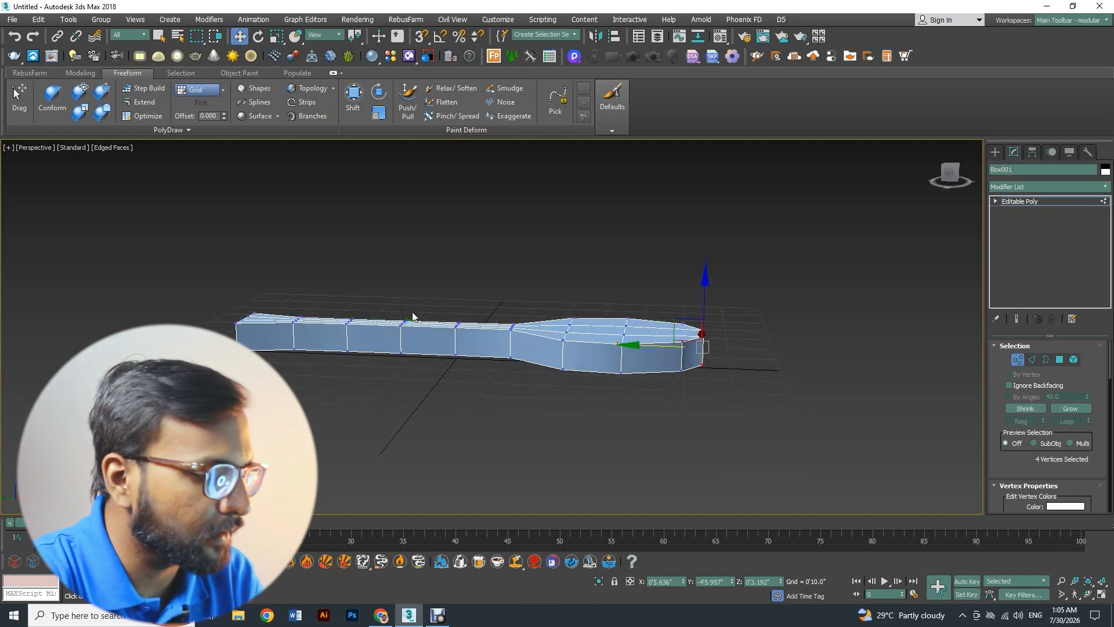
key("l")
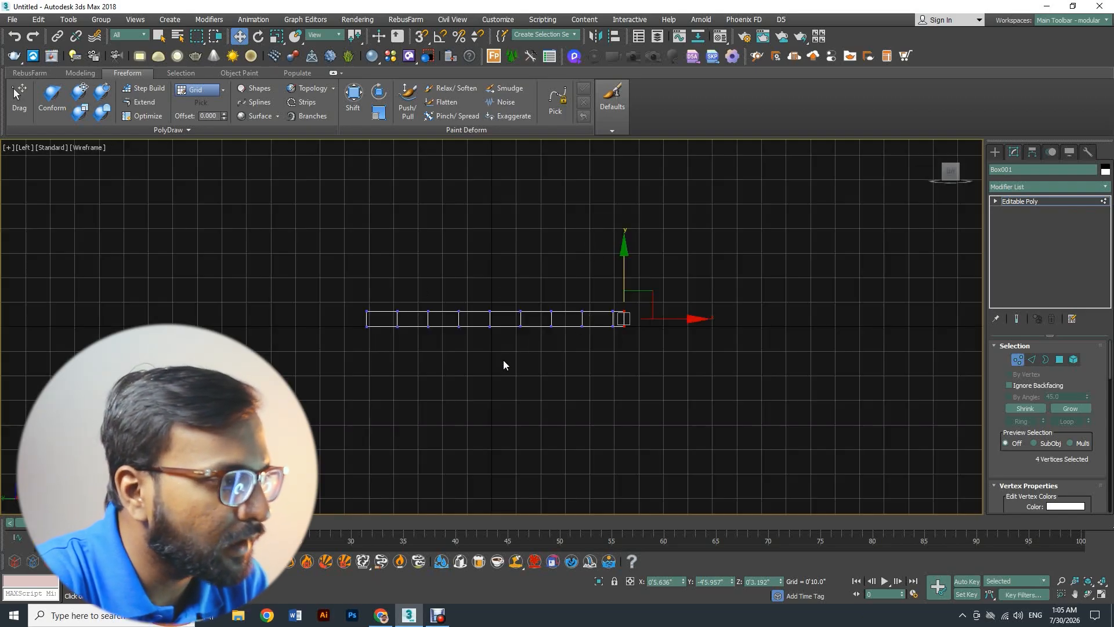
left_click(485, 375)
scroll(484, 375, "up", 4)
key("l")
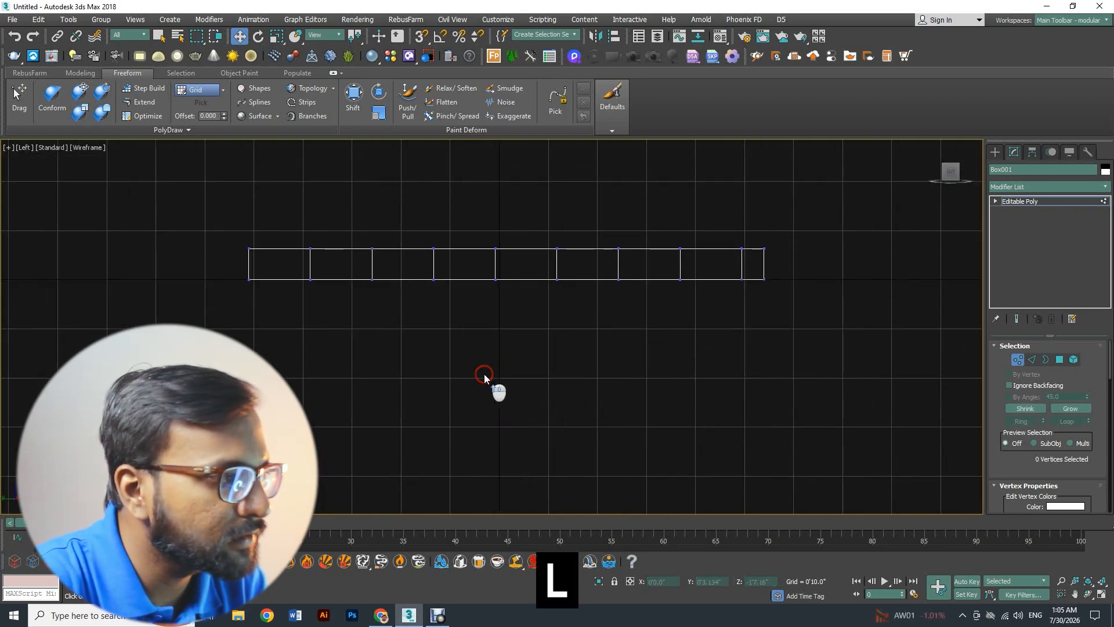
middle_click_drag(492, 315, 496, 349)
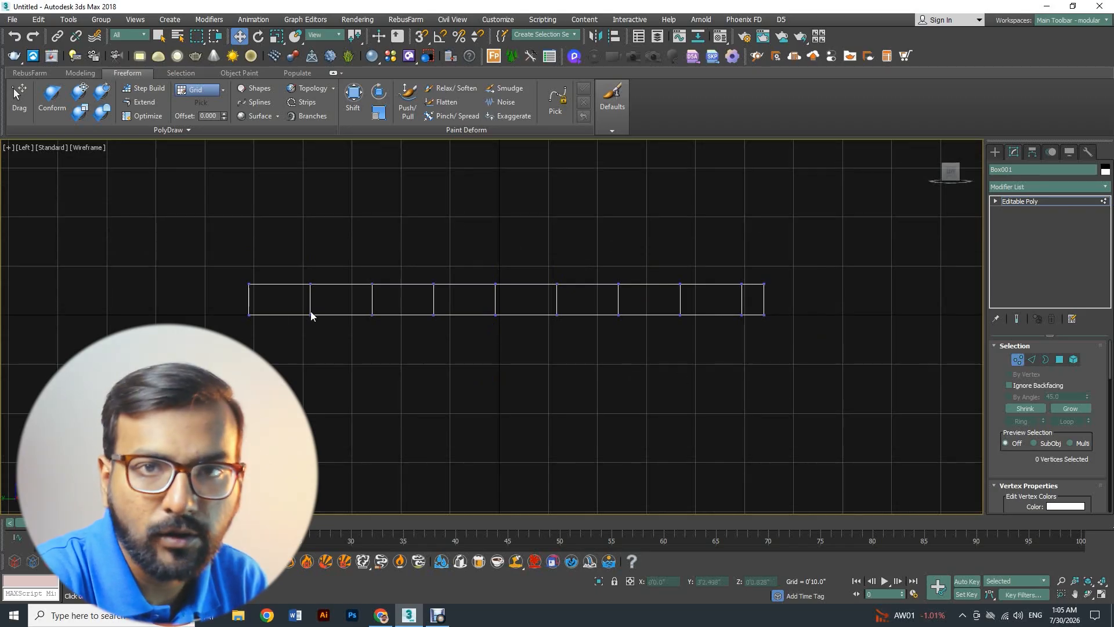
left_click(1103, 599)
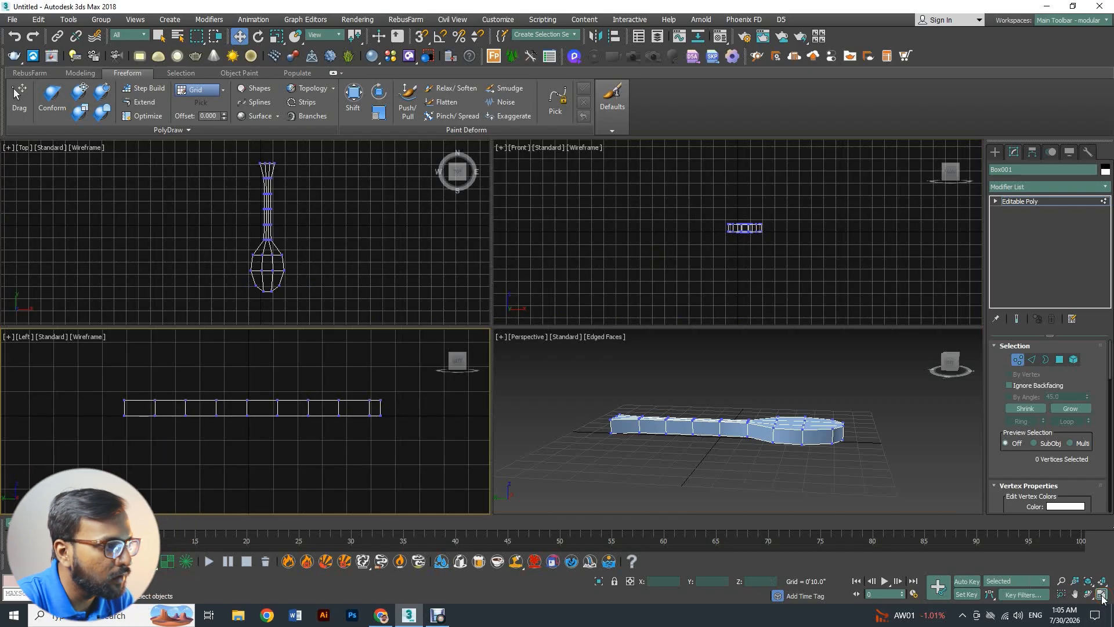
middle_click(718, 419, "alt")
middle_click_drag(718, 418, 608, 403, "alt")
Select the handle's five outer vertex rows, scale them thinner vertically and raise them above the bowl.
left_click_drag(575, 387, 736, 465)
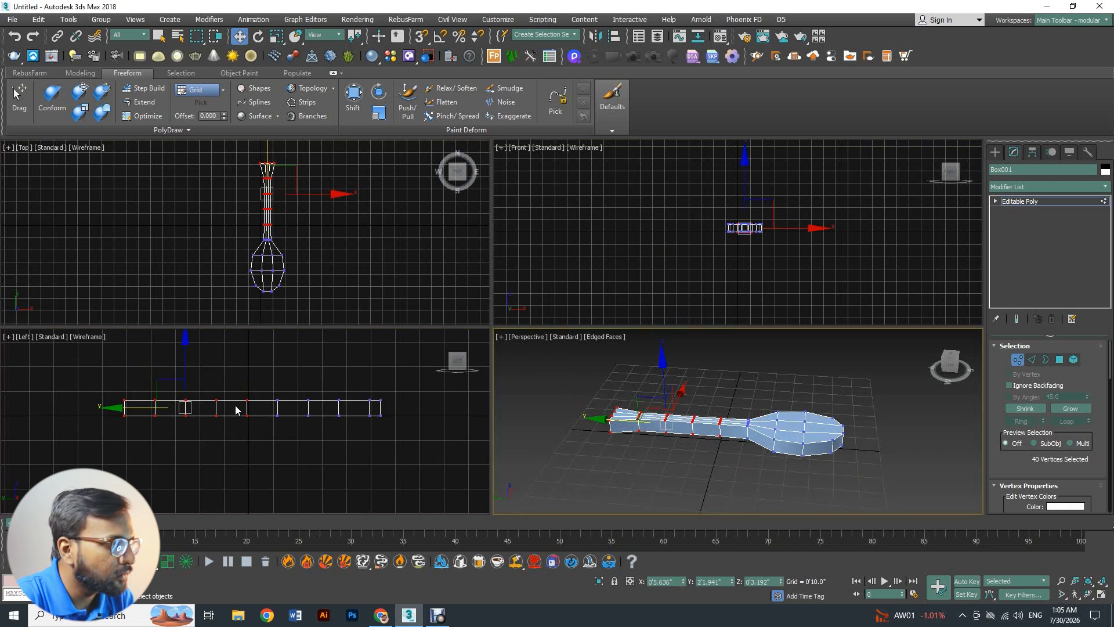
left_click(235, 168)
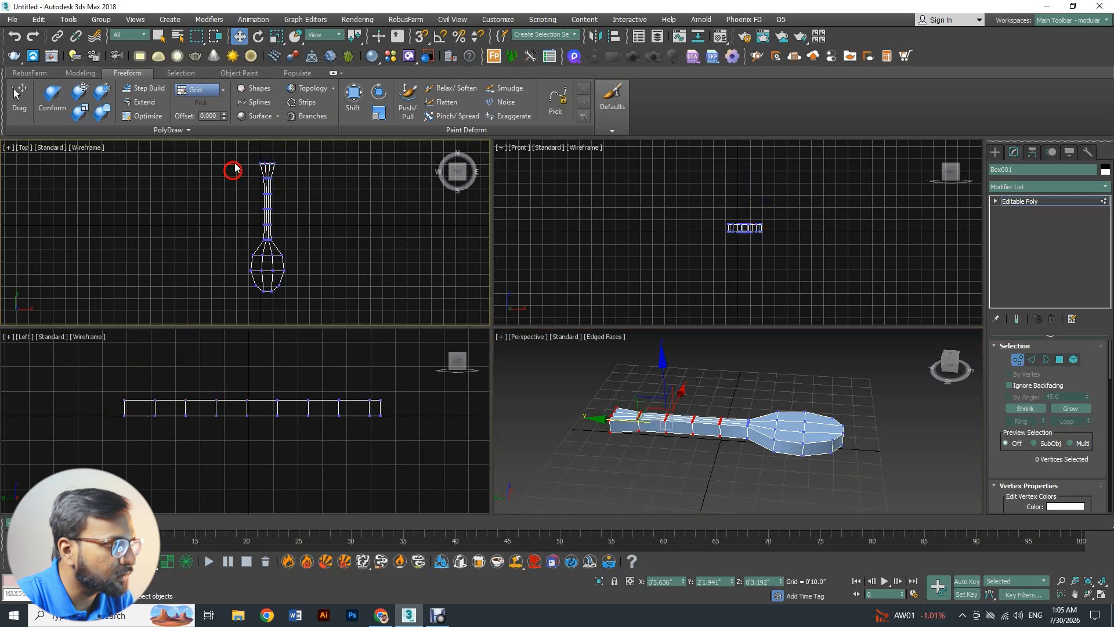
left_click_drag(239, 142, 283, 200)
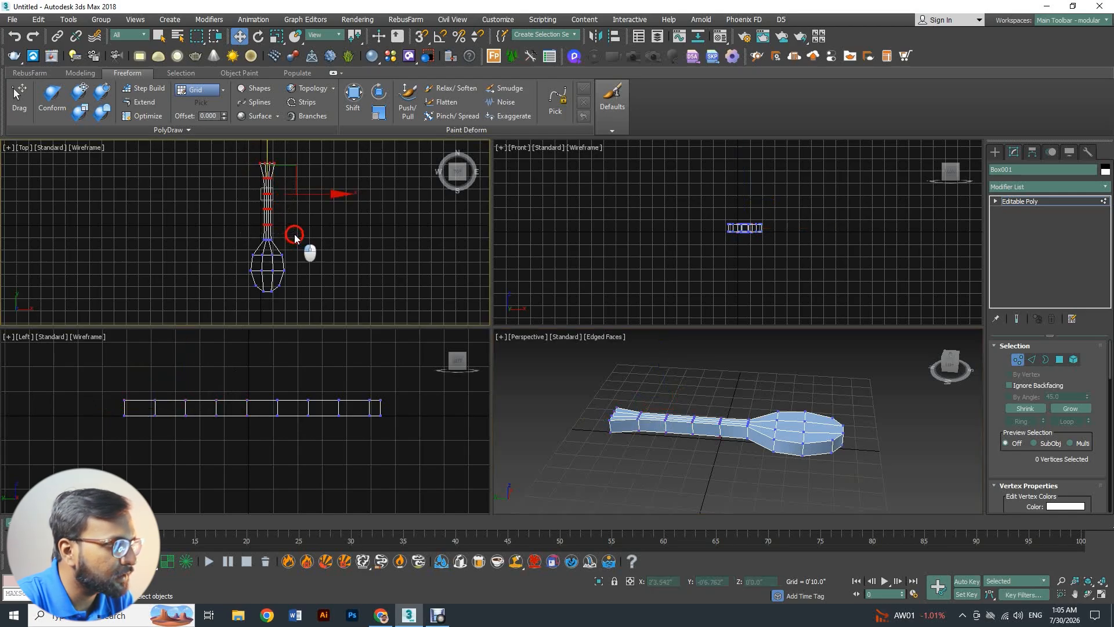
left_click_drag(294, 238, 295, 238)
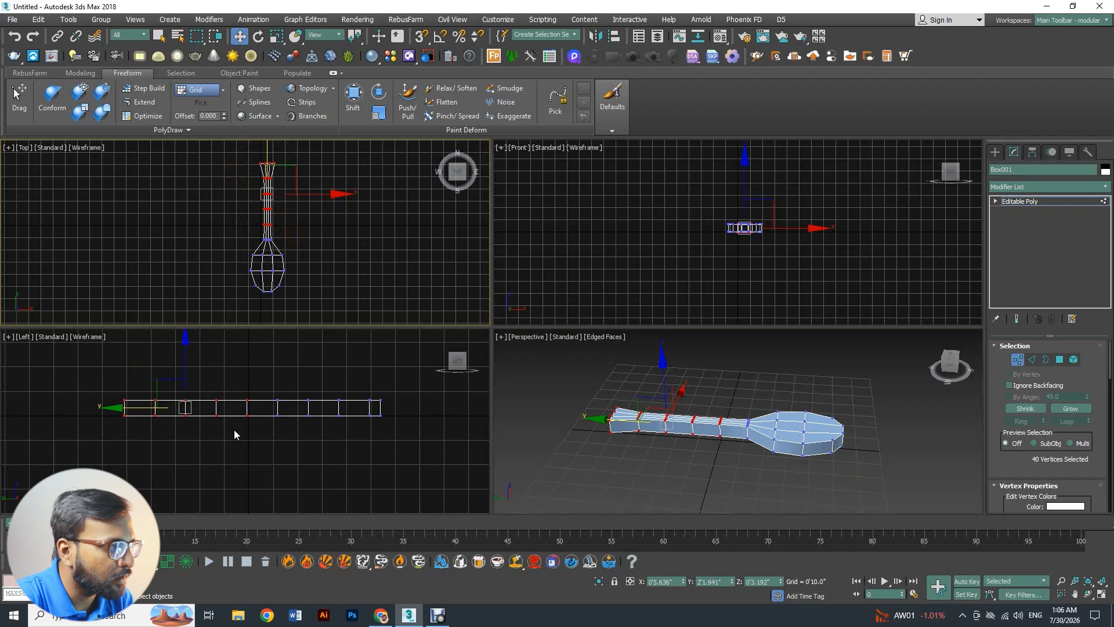
key("alt+w")
scroll(306, 292, "up", 2)
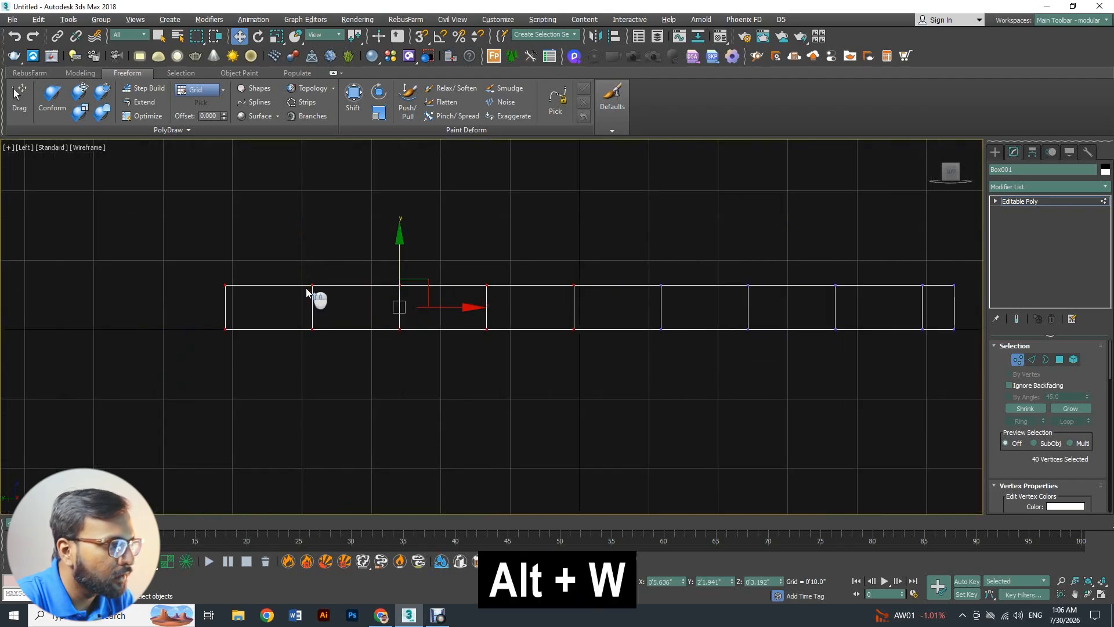
scroll(360, 323, "down", 2)
key("r")
mouse_move(428, 260)
left_mouse_down()
mouse_move(428, 290)
mouse_move(428, 260)
left_mouse_up()
key("w")
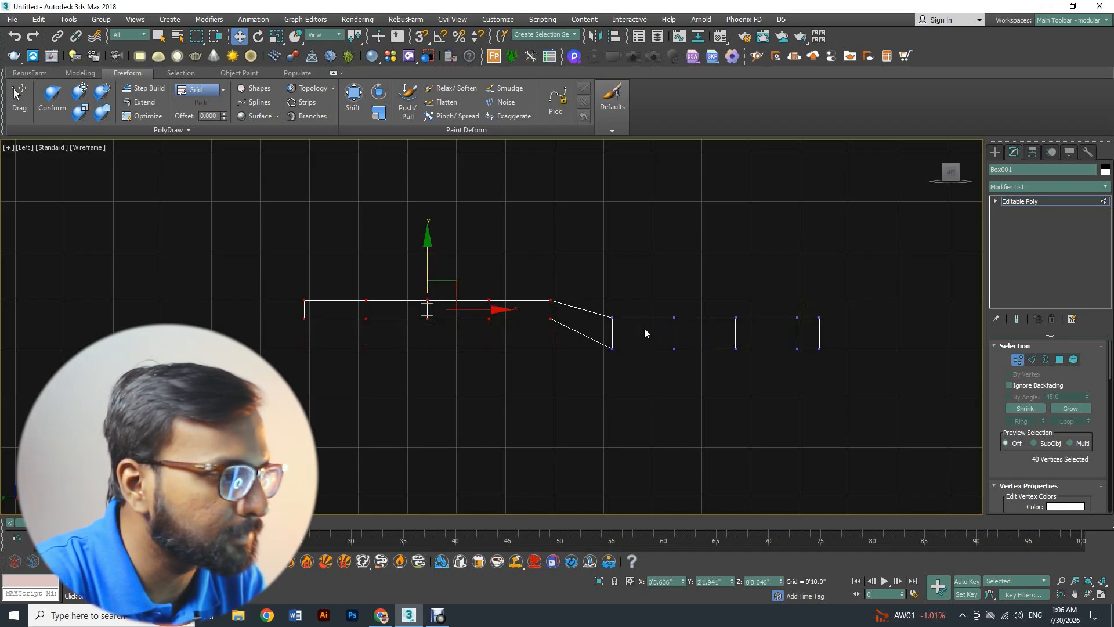
Scale the handle's five vertex rows thinner again along Y and move them slightly higher.
middle_click_drag(611, 325, 664, 323)
key("r")
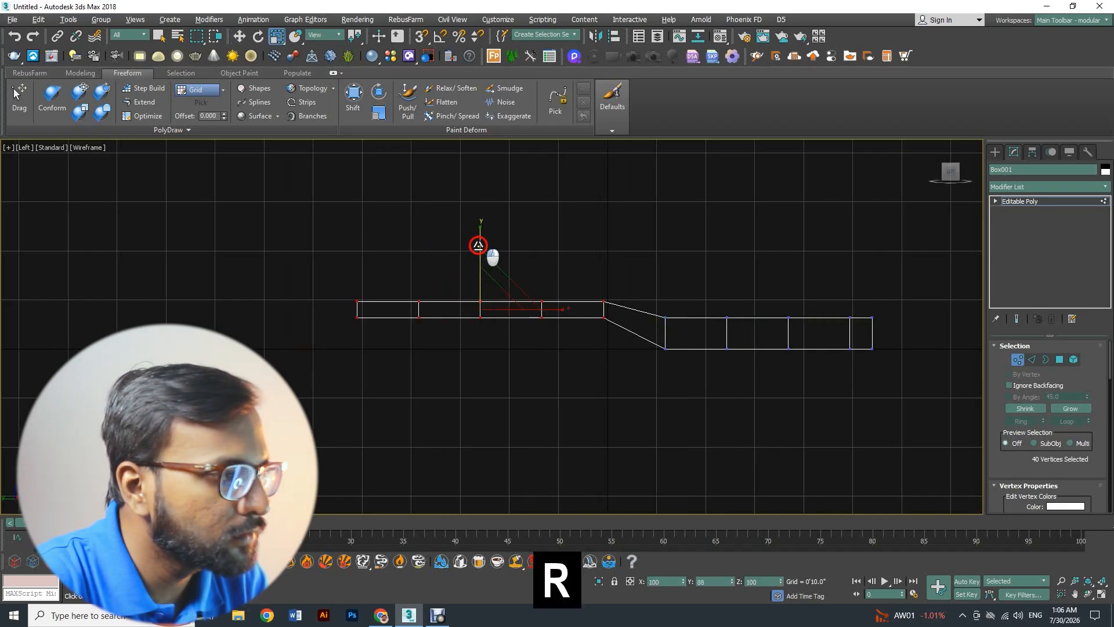
key("w")
left_click_drag(482, 259, 482, 257)
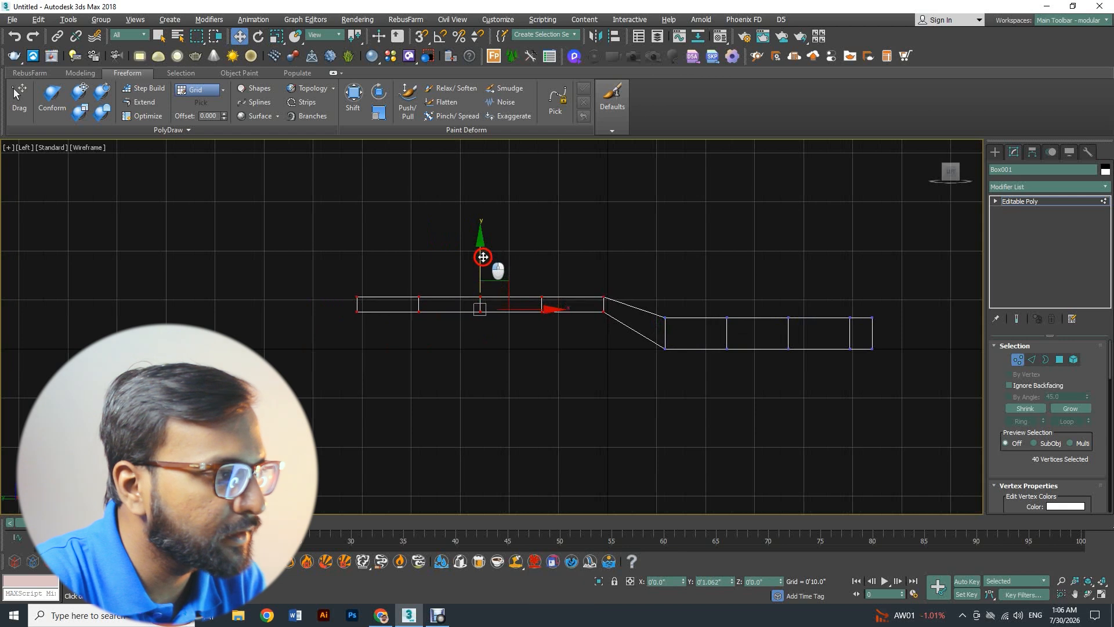
Raise the handle's three middle vertex rows, and the centre row a little more, to arch the handle.
left_click(458, 256)
left_click_drag(398, 274, 524, 311)
left_click_drag(480, 266, 488, 311)
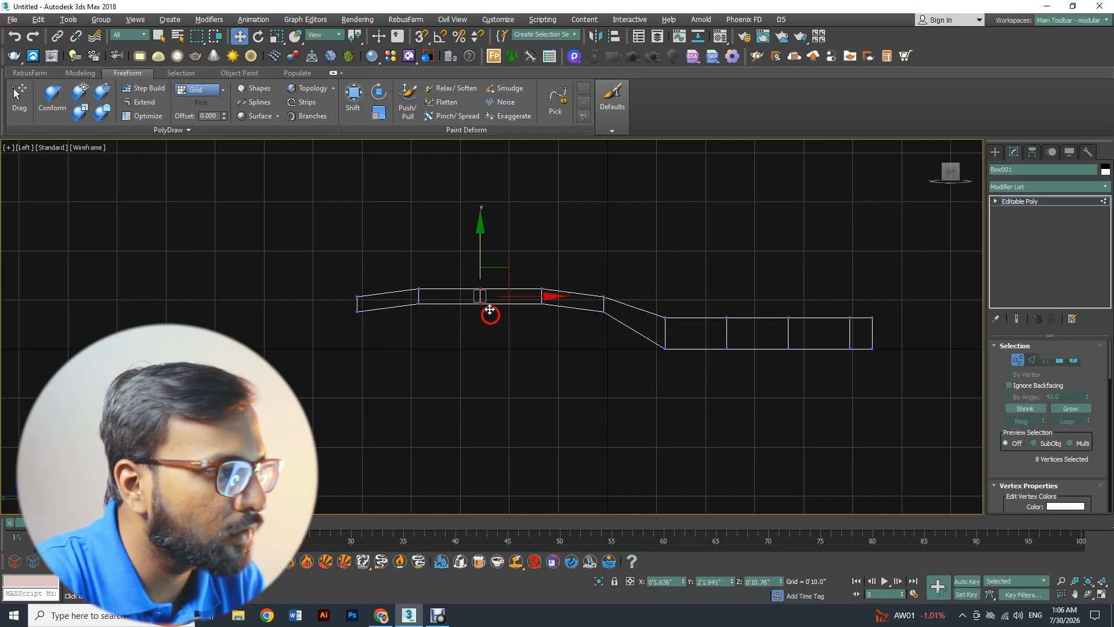
scroll(479, 264, "up", 2)
left_click_drag(480, 264, 480, 261)
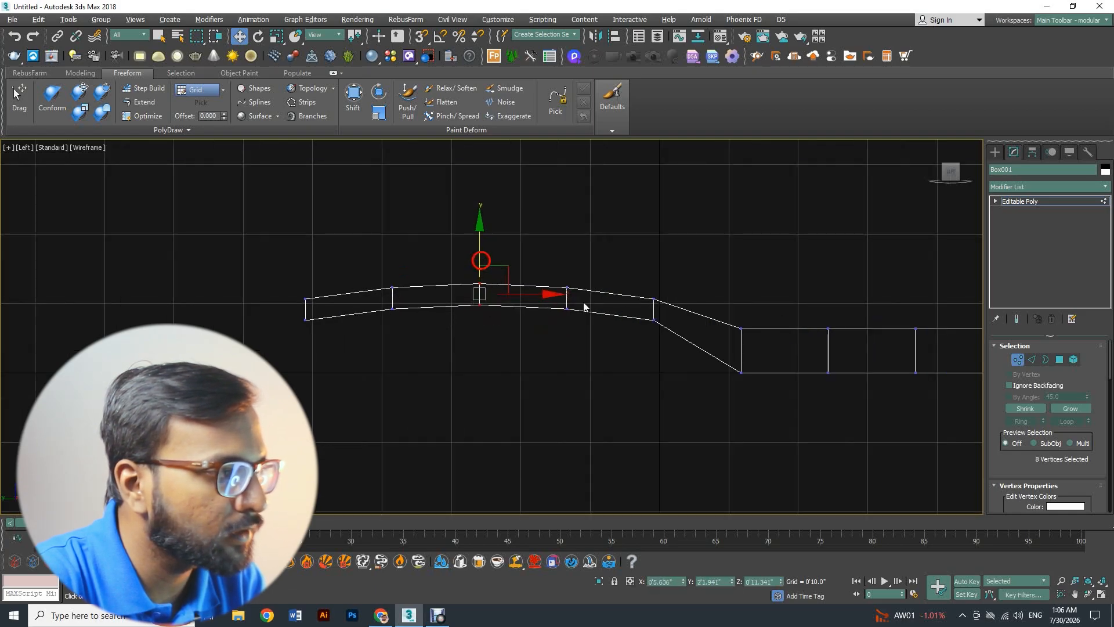
Raise the lower vertices of the bowl, including those at the neck, to thin the bowl's side profile.
middle_click_drag(640, 336, 550, 354)
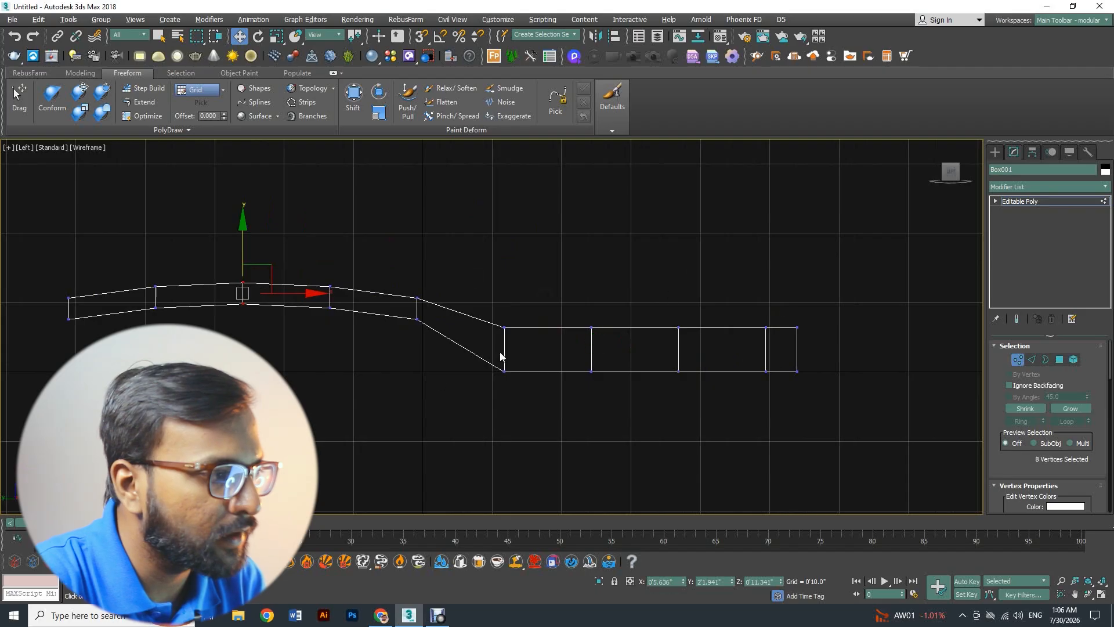
key("alt+w")
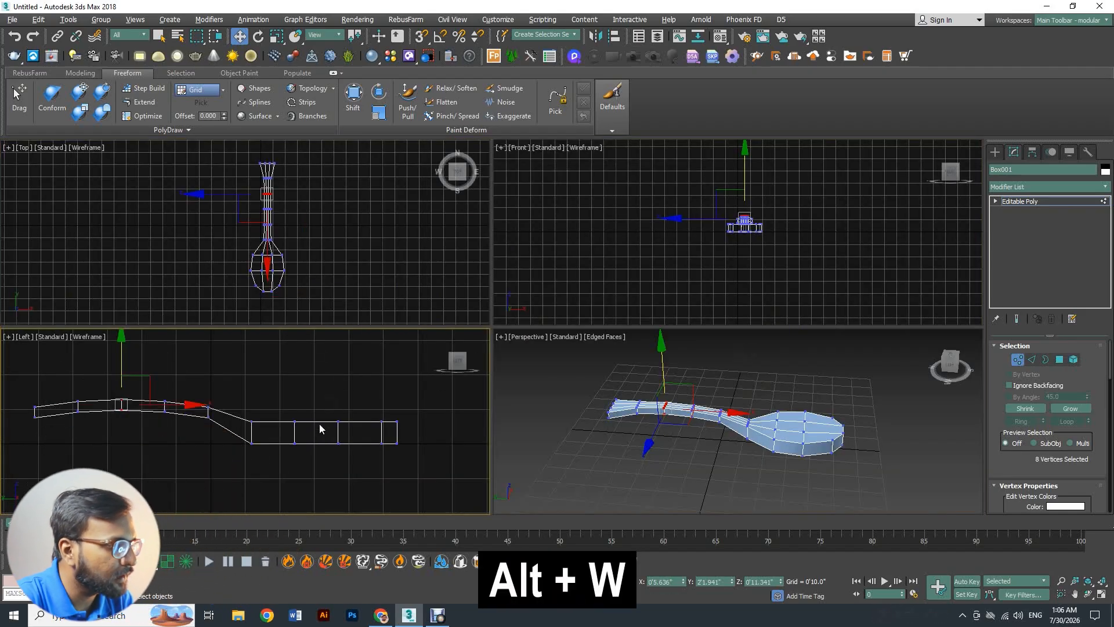
scroll(319, 429, "up", 2)
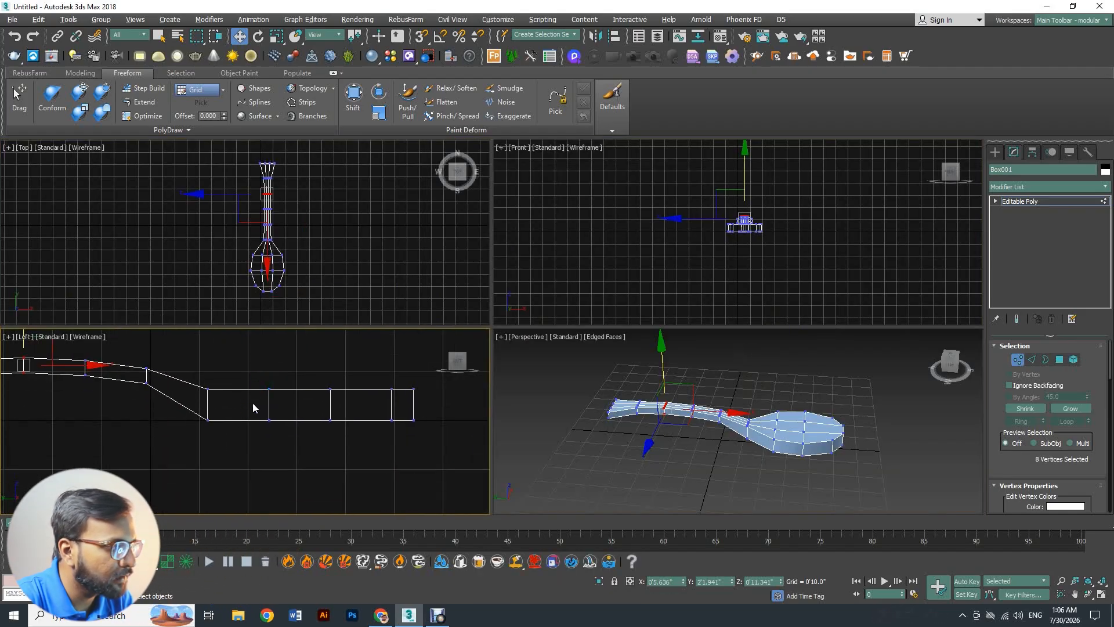
left_click_drag(442, 433, 334, 365)
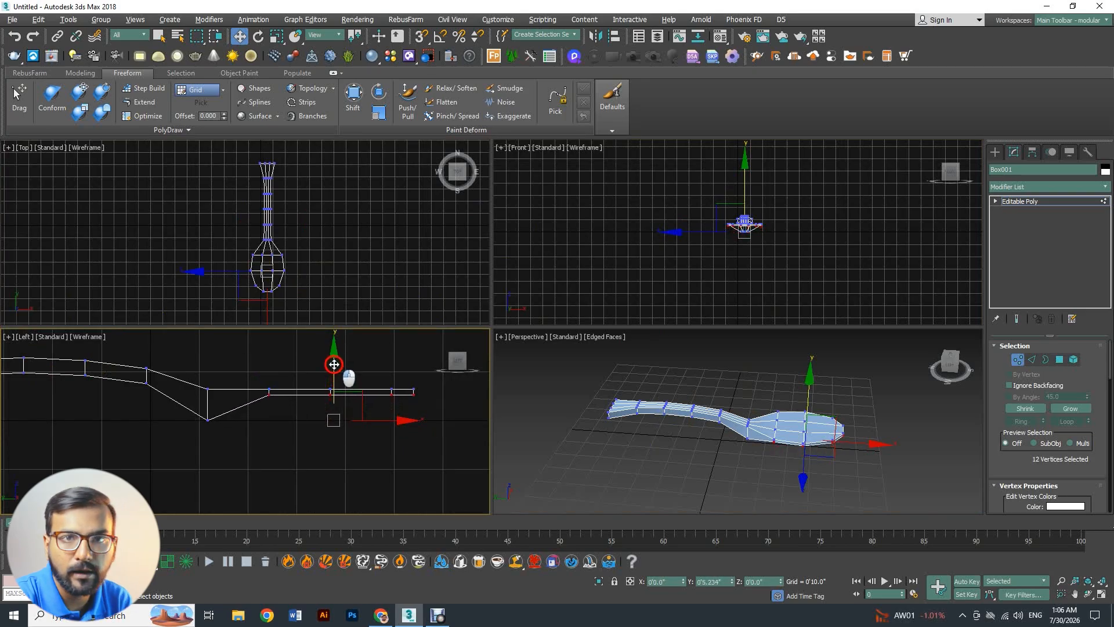
left_click_drag(334, 364, 333, 368)
middle_click_drag(274, 395, 360, 395)
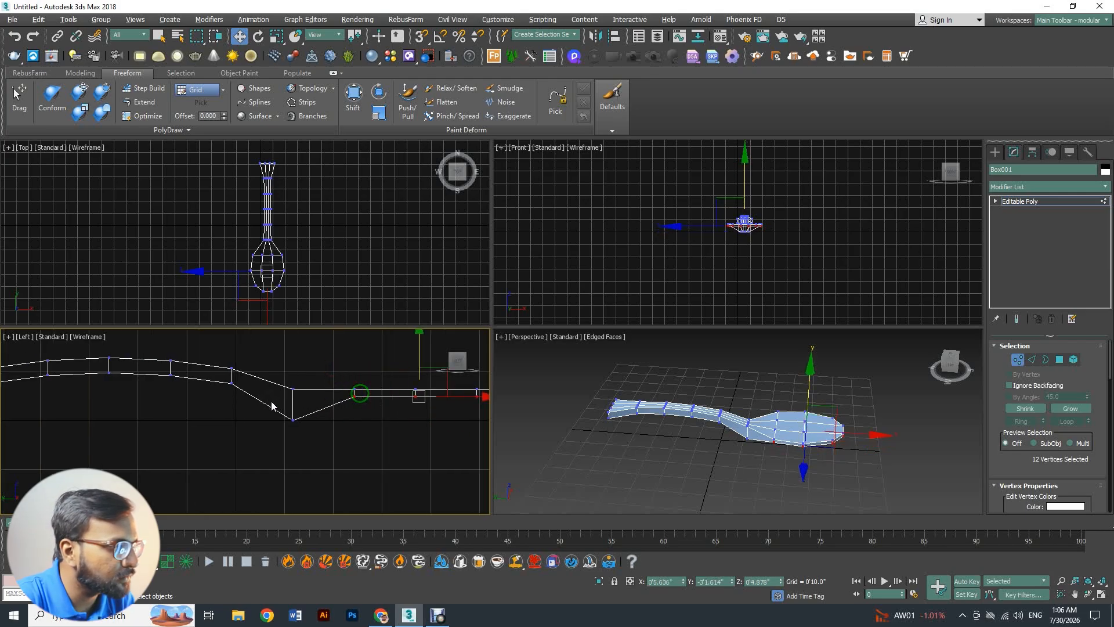
left_click_drag(272, 406, 308, 432)
left_click_drag(293, 387, 293, 365)
Lower the bowl's vertex rows progressively in the Left view so that the bowl slopes down from the handle.
scroll(342, 385, "down", 2)
middle_click_drag(342, 382, 307, 383)
left_click(311, 358)
left_click_drag(293, 370, 447, 410)
mouse_move(357, 359)
left_mouse_down()
mouse_move(404, 418)
mouse_move(369, 360)
mouse_move(370, 374)
left_mouse_up()
left_click(349, 380)
Adjust the heights of the bowl's tip vertices and the adjacent row so that the tip curves gently upward.
scroll(369, 394, "up", 2)
scroll(359, 407, "up", 2)
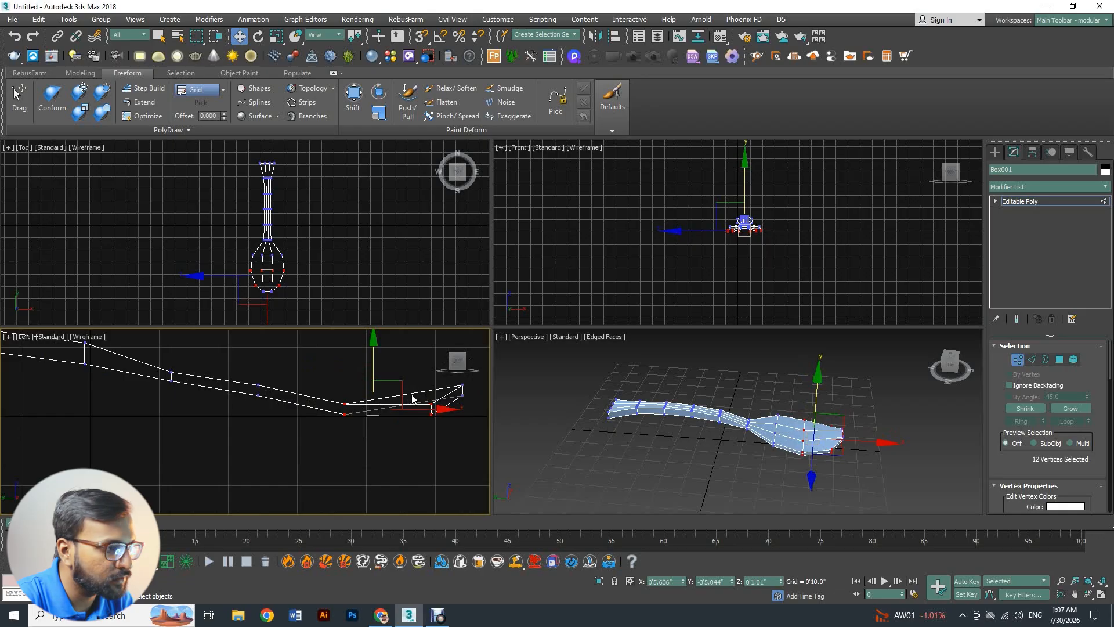
scroll(642, 424, "up", 2)
middle_click_drag(377, 395, 308, 396)
middle_click_drag(783, 445, 680, 428)
left_click_drag(378, 377, 407, 404)
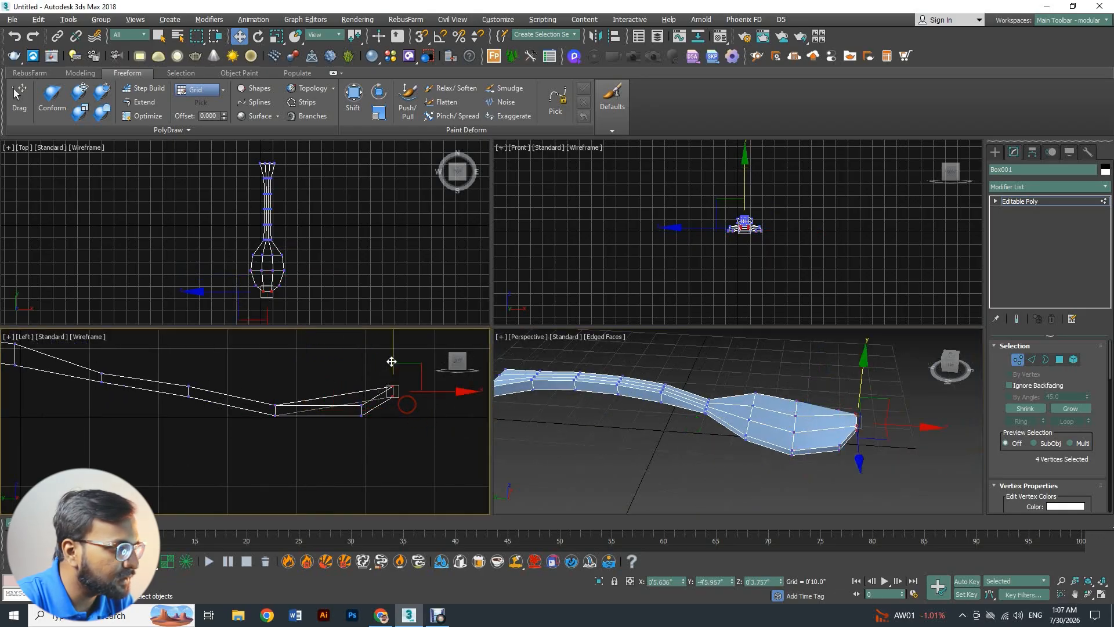
middle_click_drag(234, 375, 308, 392)
left_click_drag(376, 447, 343, 417)
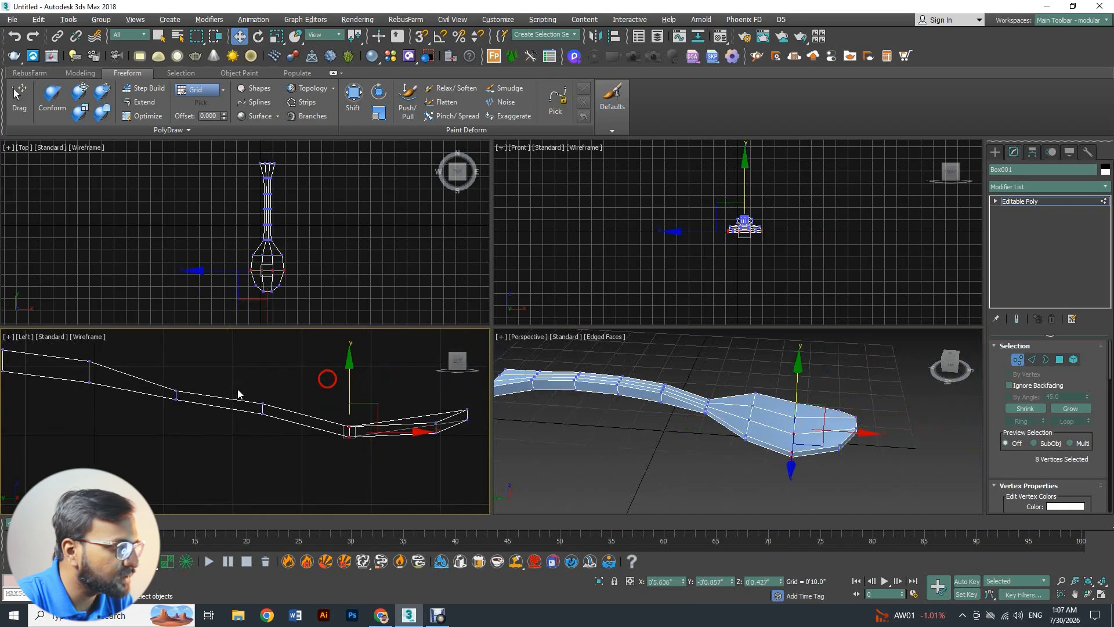
Reposition the bowl's first vertex row past the neck in the Left view to smooth the transition from the handle.
left_click_drag(238, 390, 276, 423)
left_click_drag(281, 384, 288, 380)
scroll(288, 384, "down", 2)
middle_click_drag(289, 395, 314, 410)
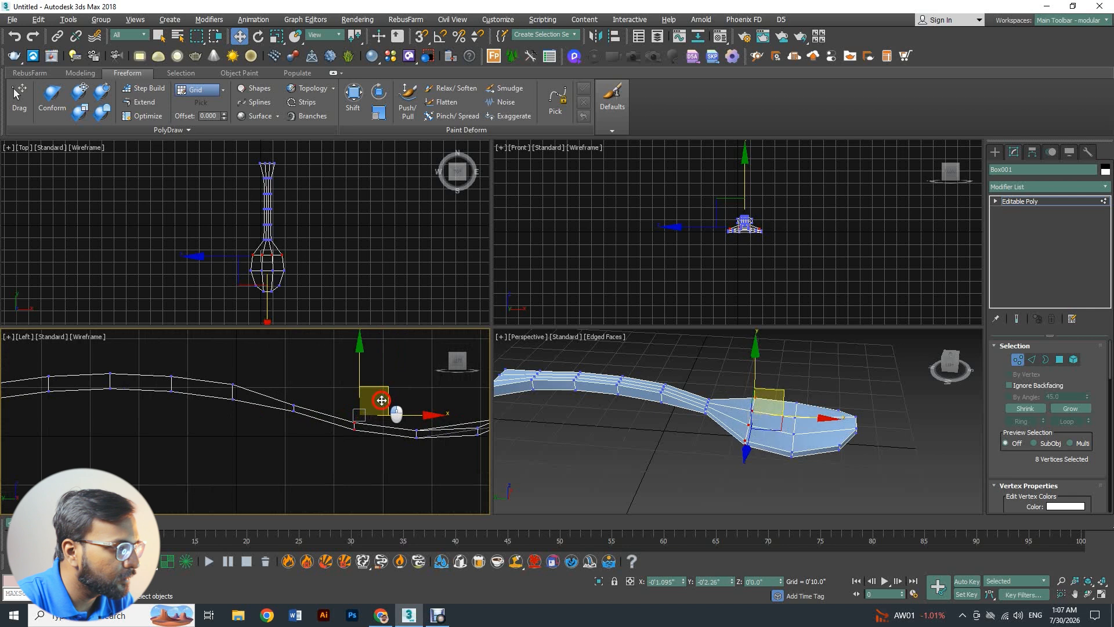
left_click_drag(386, 389, 383, 410)
middle_click_drag(383, 409, 325, 418)
left_click_drag(320, 404, 321, 401)
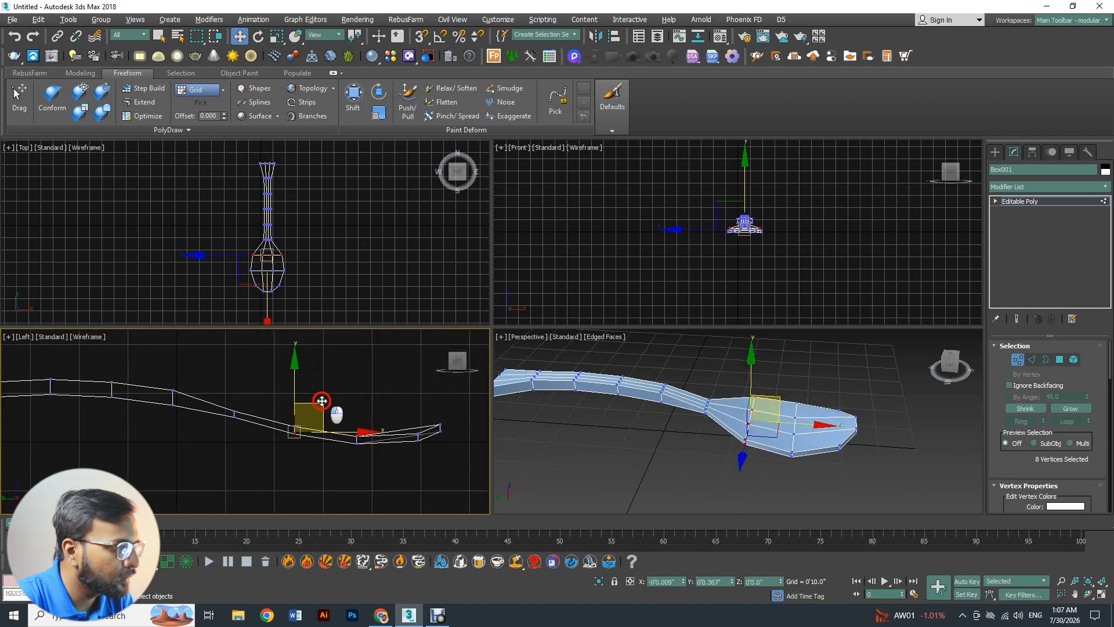
Select the lower vertices of the handle's five outer rows and raise them to make the handle thinner.
middle_click_drag(261, 415, 423, 409)
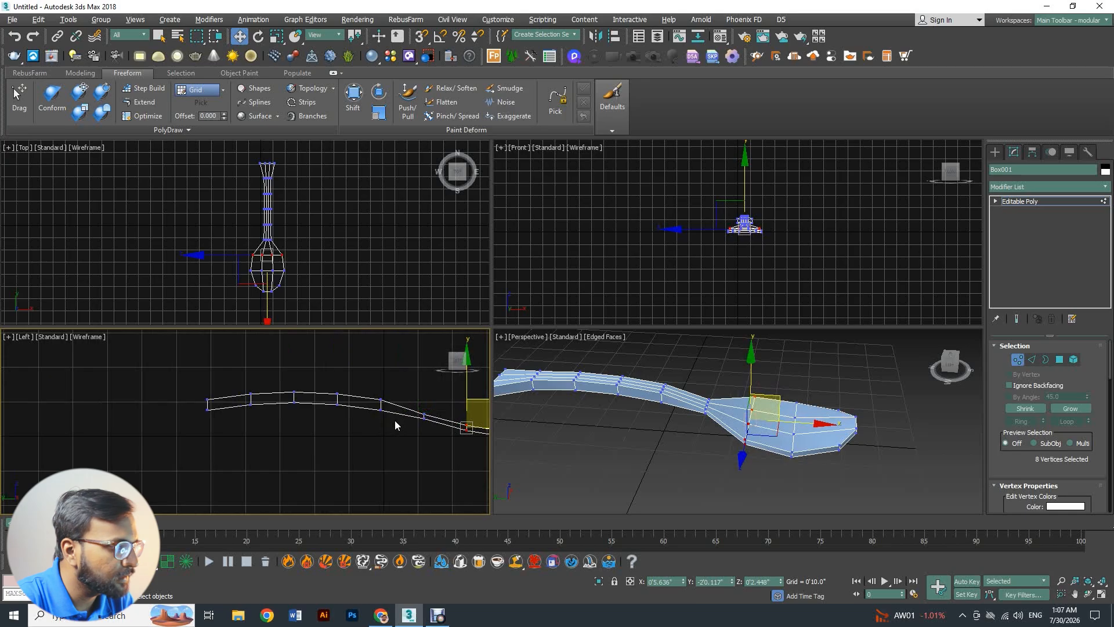
scroll(398, 424, "up", 2)
left_click_drag(401, 412, 207, 396)
left_click_drag(144, 409, 141, 405, "ctrl")
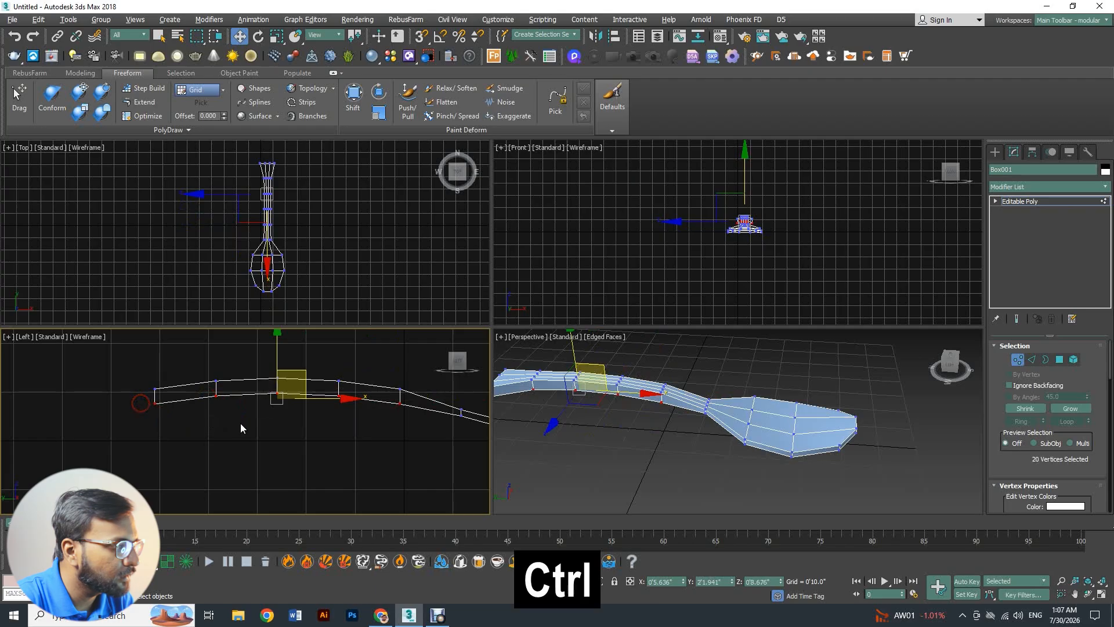
left_click_drag(277, 360, 278, 352)
scroll(282, 383, "down", 2)
middle_click_drag(338, 406, 255, 395)
Select the four central vertices on the underside of the bowl in the maximized Perspective view.
left_click(627, 423)
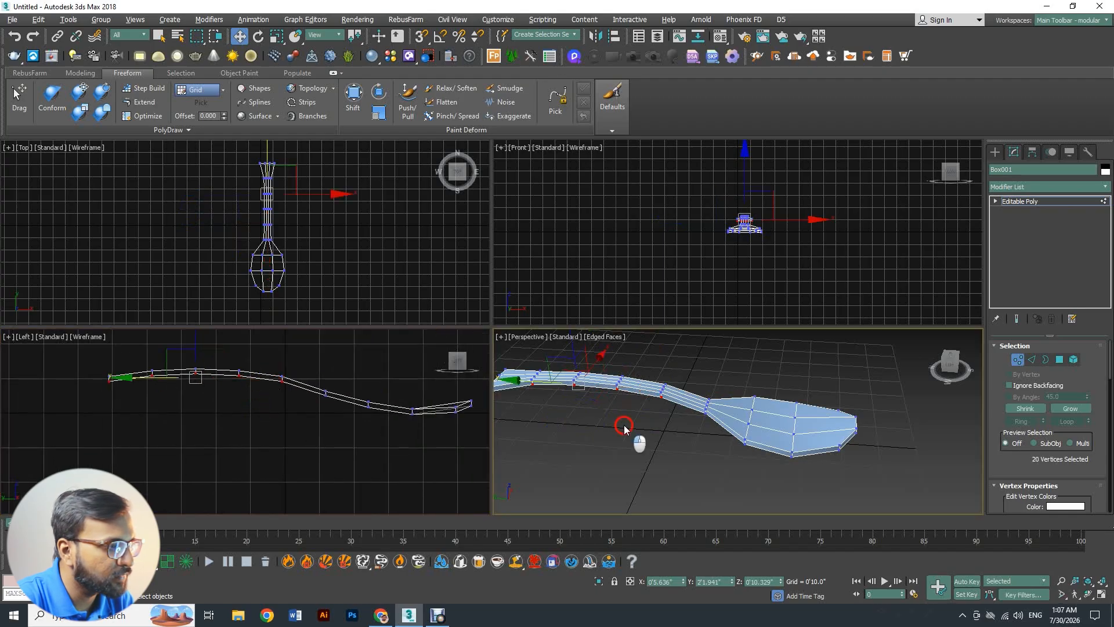
key("alt+w")
middle_click_drag(566, 374, 523, 367, "alt")
mouse_move(545, 366)
middle_mouse_down("alt")
mouse_move(499, 354)
mouse_move(496, 340)
mouse_move(535, 350)
middle_mouse_up("alt")
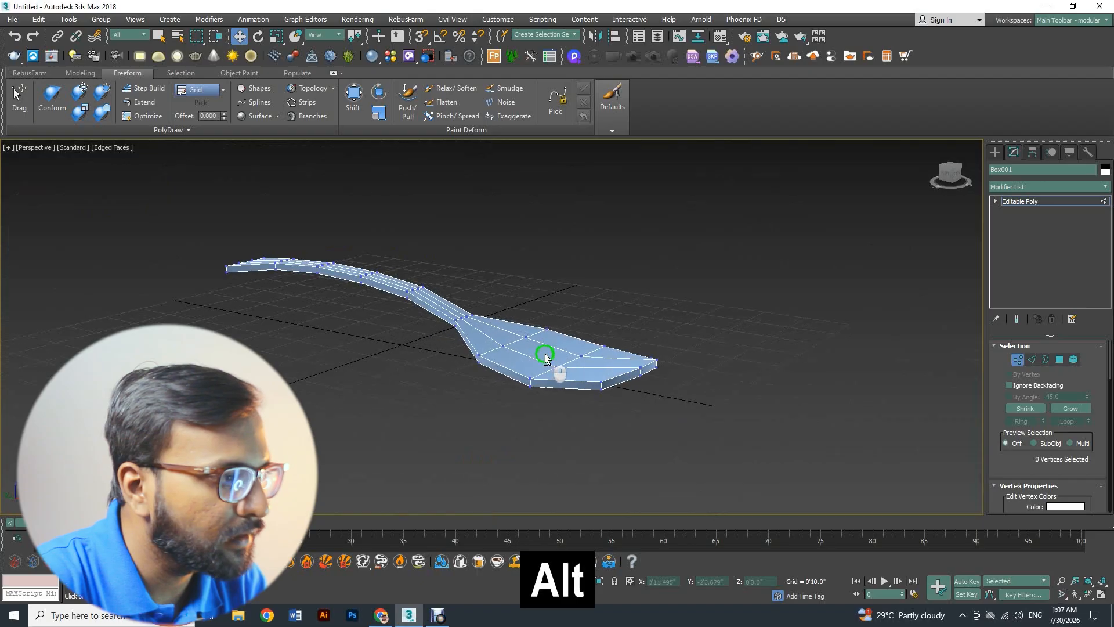
scroll(545, 353, "up", 3)
middle_click_drag(525, 360, 492, 284, "alt")
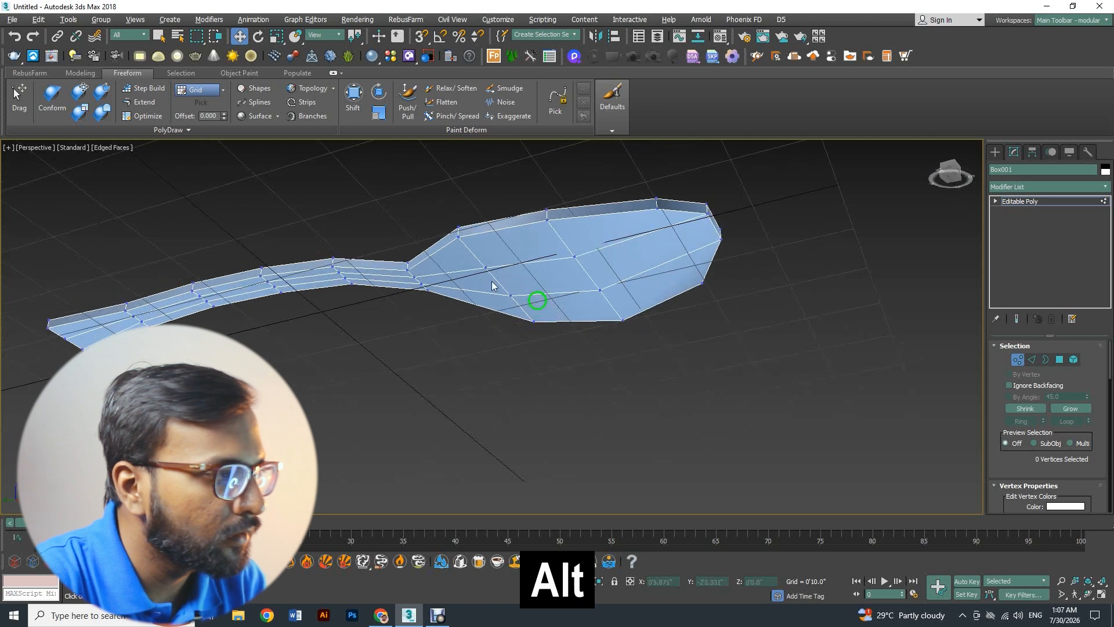
left_click(485, 268)
left_click(510, 295, "ctrl")
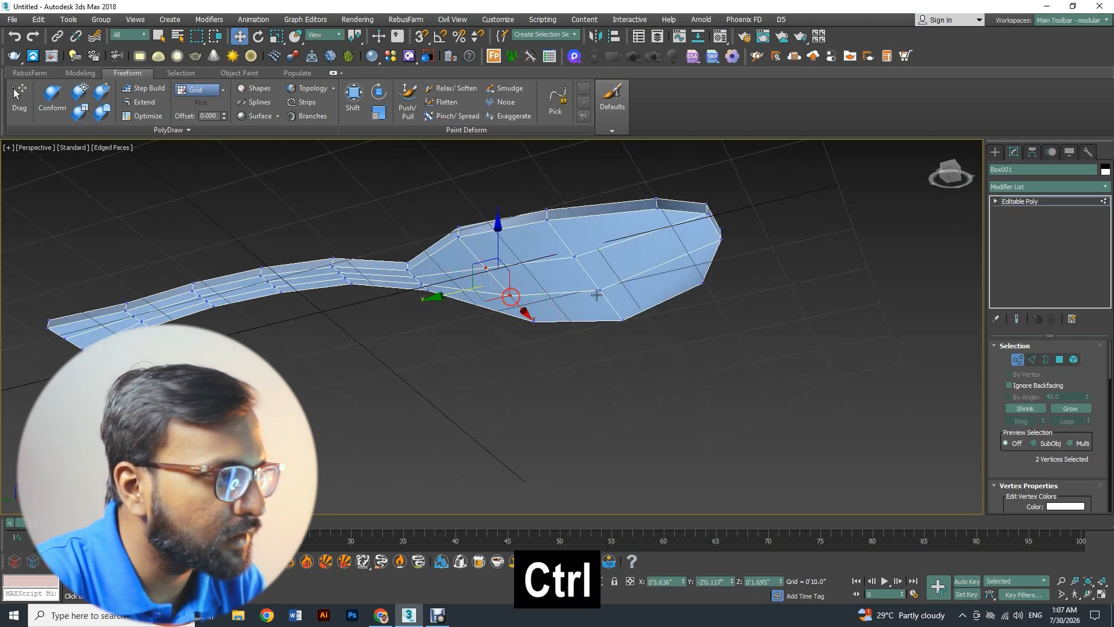
left_click(597, 292, "ctrl")
left_click(574, 256, "ctrl")
middle_click_drag(544, 298, 527, 275, "alt")
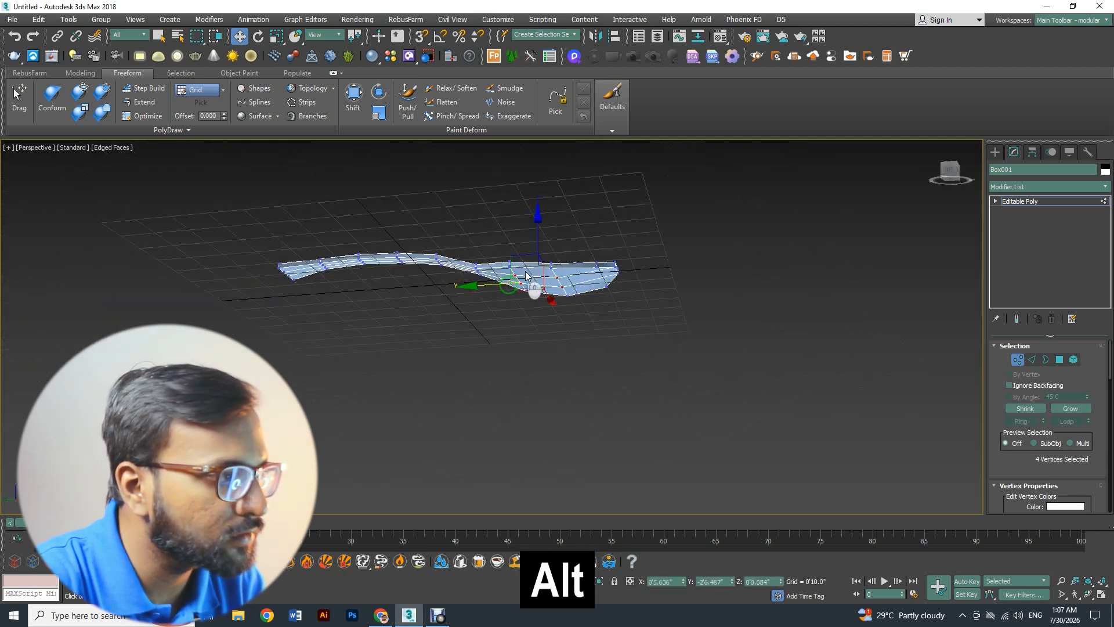
Try to lower the underside vertices along Z, also with two extra vertices near the tip, and undo the moves.
left_click_drag(537, 236, 535, 260)
middle_click_drag(534, 260, 622, 256, "alt")
key("ctrl+z")
left_click(622, 255, "ctrl")
left_click(637, 264, "ctrl")
left_click_drag(558, 225, 559, 245)
key("ctrl")
scroll(628, 284, "up", 3, "ctrl")
middle_click_drag(628, 283, 599, 218, "alt")
key("ctrl+z")
Deselect the two extra vertices near the tip and lower the four central underside vertices about 7.4 inches along Z.
left_click_drag(583, 186, 651, 242, "alt")
middle_click_drag(484, 242, 525, 239, "alt")
left_click_drag(488, 252, 486, 303)
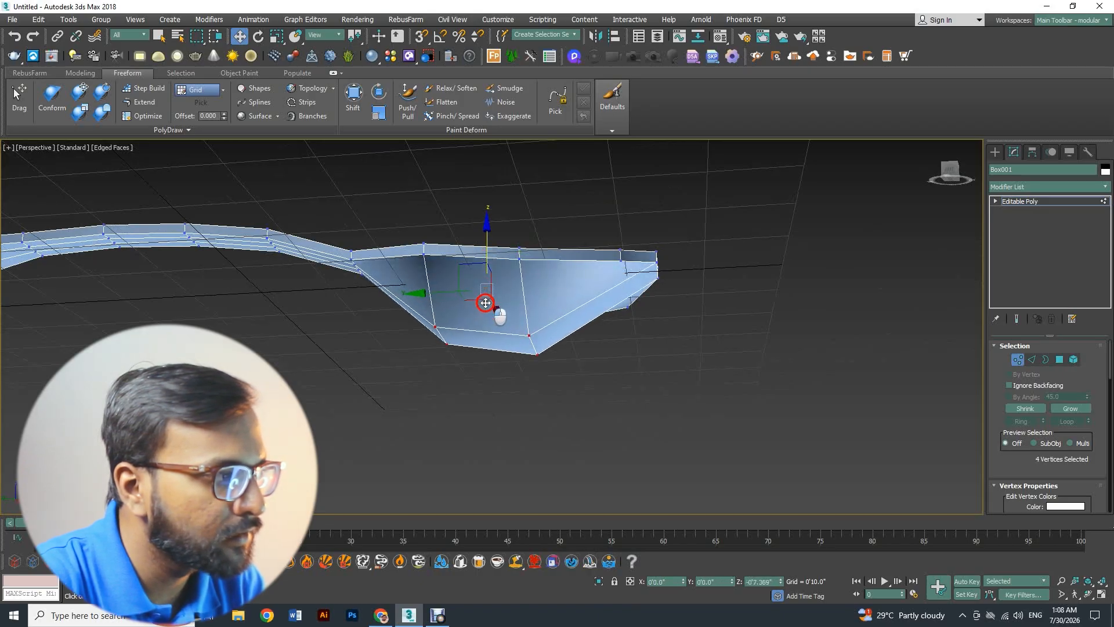
Select the four central vertices on the bowl's upper face and lower them along Z to hollow out the bowl.
middle_click_drag(542, 283, 515, 307, "alt")
left_click(519, 304)
left_click(543, 282, "ctrl")
left_click(451, 260, "ctrl")
left_click(430, 275, "ctrl")
left_click_drag(488, 247, 489, 274)
mouse_move(489, 275)
middle_mouse_down("alt")
mouse_move(500, 294)
mouse_move(489, 284)
middle_mouse_up("alt")
mouse_move(489, 284)
left_mouse_down()
mouse_move(486, 299)
mouse_move(474, 282)
left_mouse_up()
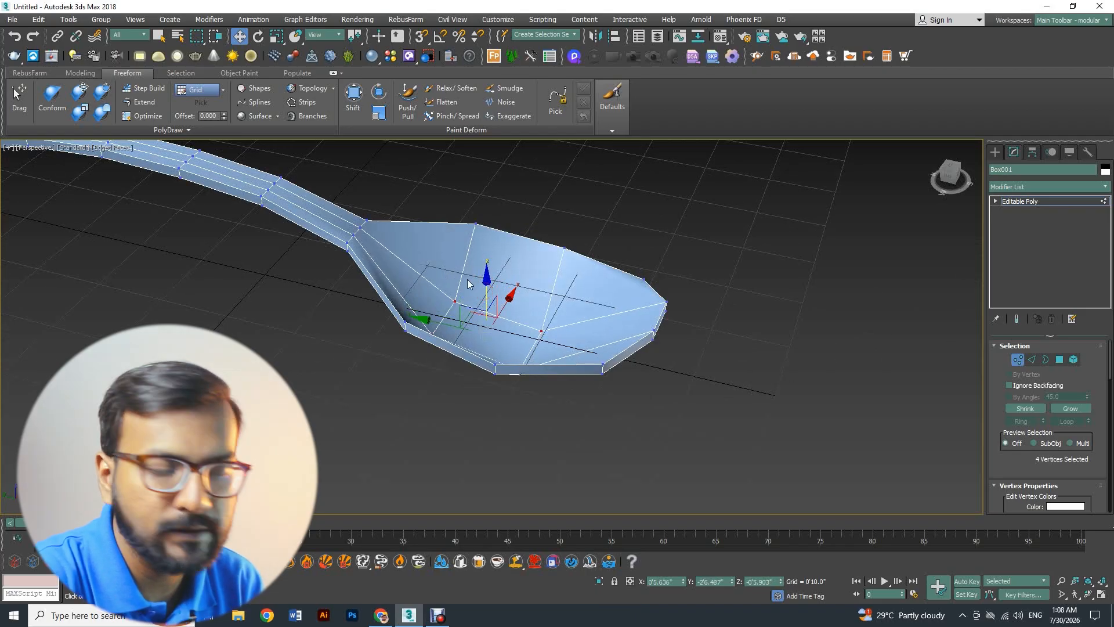
key("l")
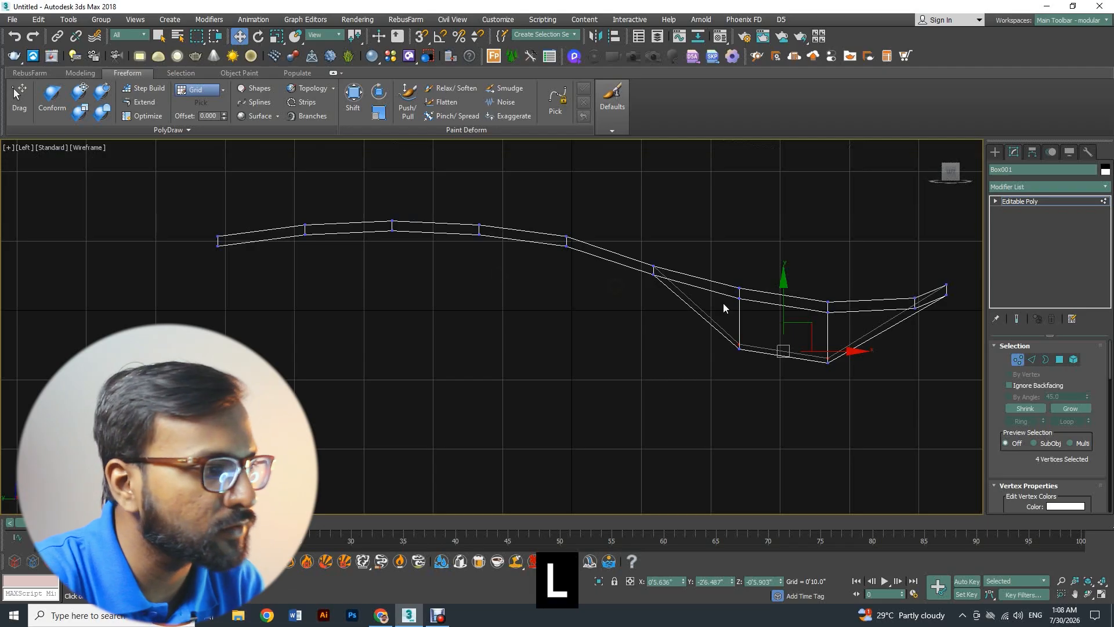
Raise the four inner bowl vertices about 0.5 inches in the Left view, return to Perspective and leave vertex editing.
scroll(614, 336, "up", 5)
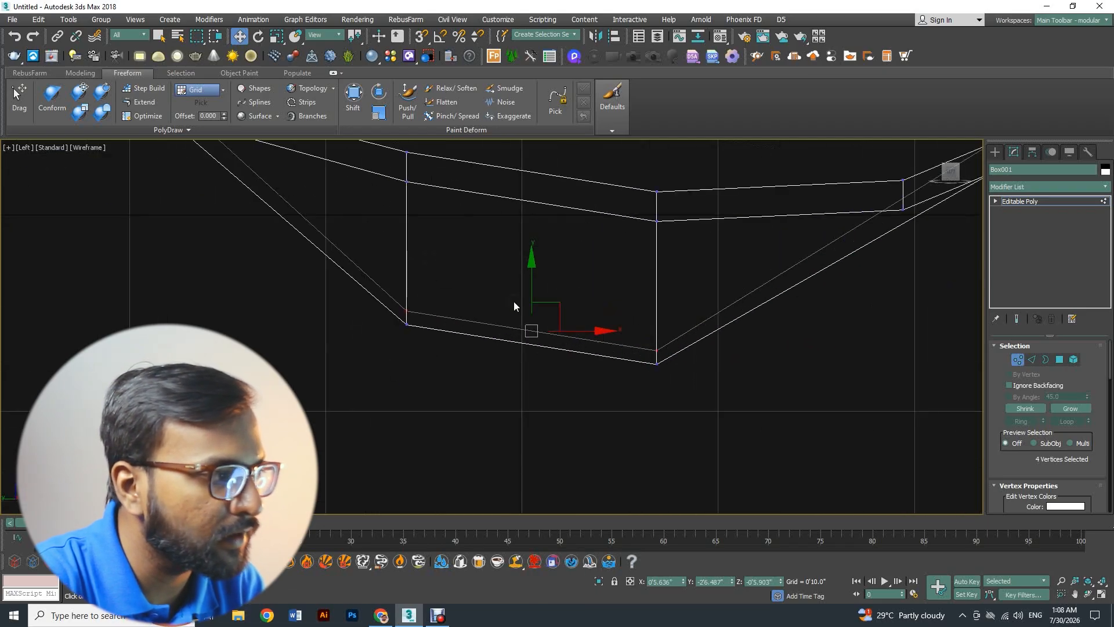
left_click_drag(532, 286, 531, 273)
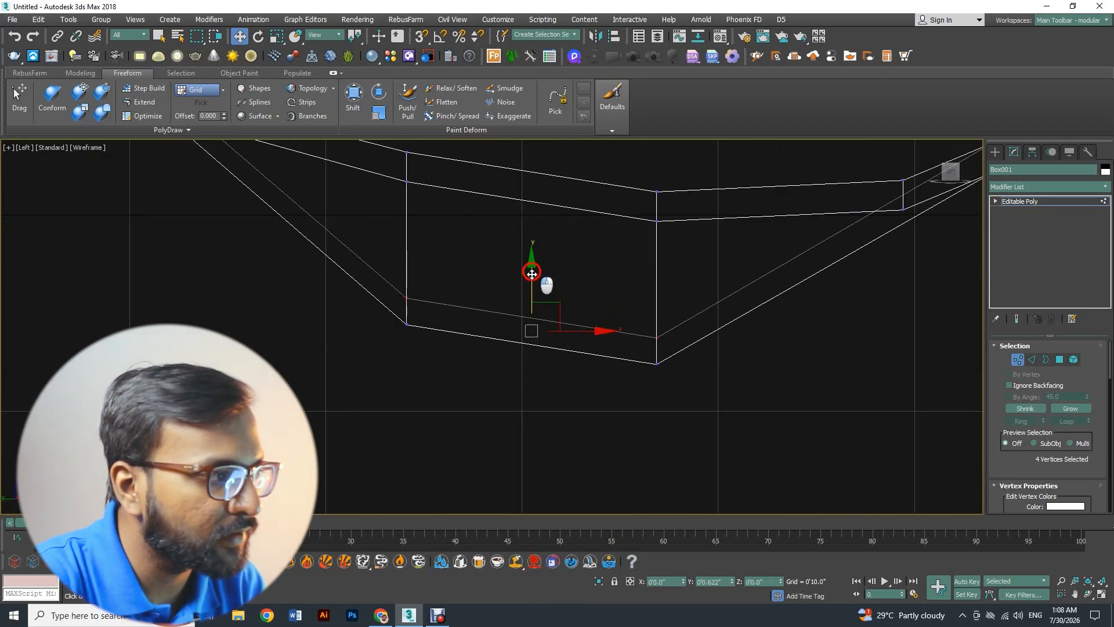
scroll(531, 274, "down", 3)
mouse_move(516, 284)
middle_mouse_down("alt")
mouse_move(540, 289)
mouse_move(427, 266)
mouse_move(475, 249)
mouse_move(373, 279)
mouse_move(626, 253)
mouse_move(533, 304)
middle_mouse_up("alt")
key("p")
mouse_move(424, 360)
middle_mouse_down("alt")
mouse_move(421, 338)
mouse_move(464, 311)
mouse_move(562, 339)
mouse_move(427, 357)
middle_mouse_up("alt")
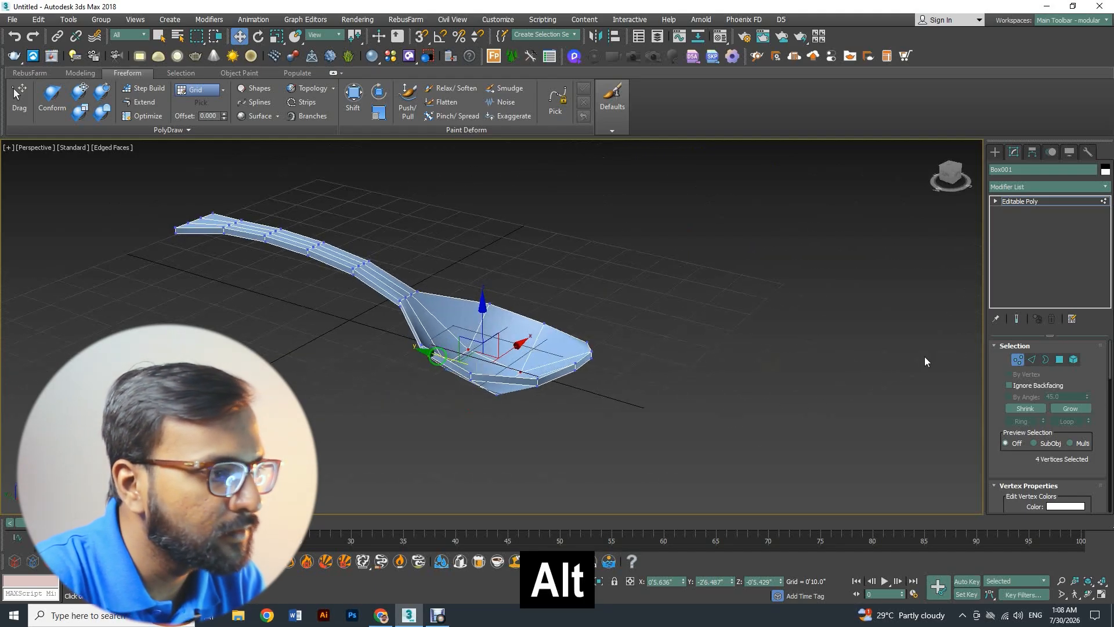
left_click(1018, 360)
Select the whole spoon and apply the TurboSmooth modifier to it.
mouse_move(371, 316)
middle_mouse_down("alt")
mouse_move(374, 244)
mouse_move(393, 296)
mouse_move(339, 294)
mouse_move(377, 291)
mouse_move(390, 308)
middle_mouse_up("alt")
left_click(351, 311)
scroll(371, 266, "up", 3)
left_click(476, 364)
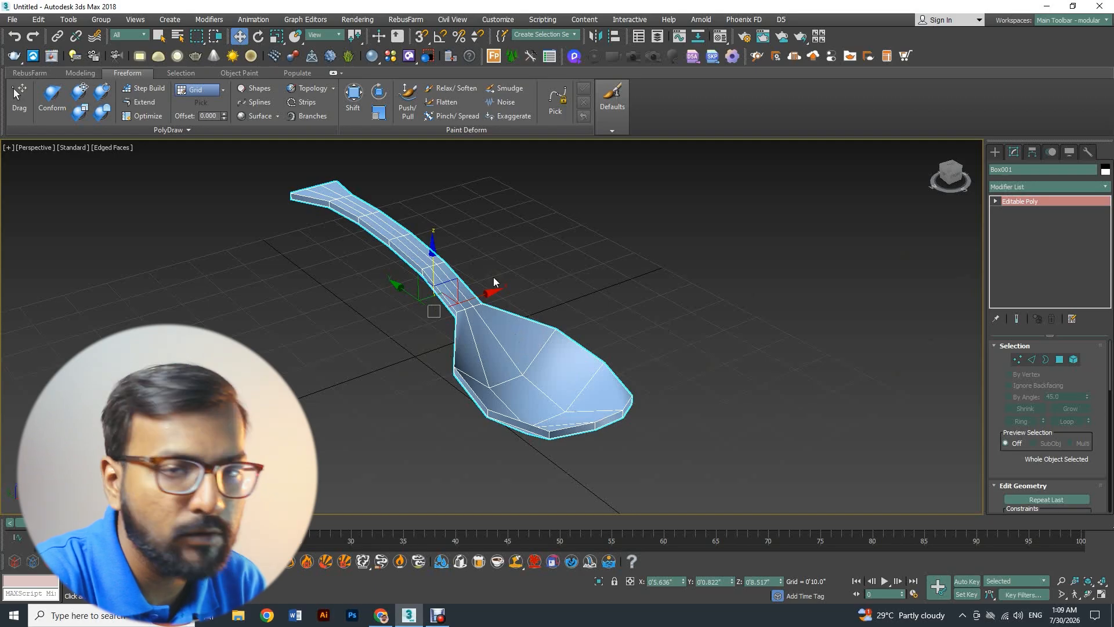
left_click(1029, 187)
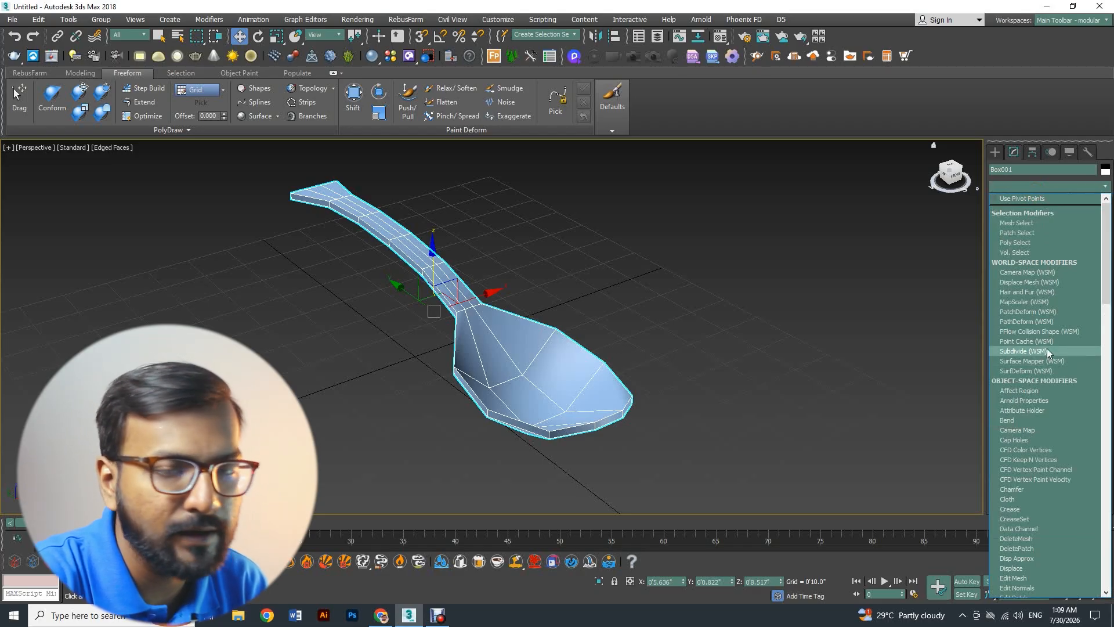
left_click_drag(1109, 265, 1109, 415)
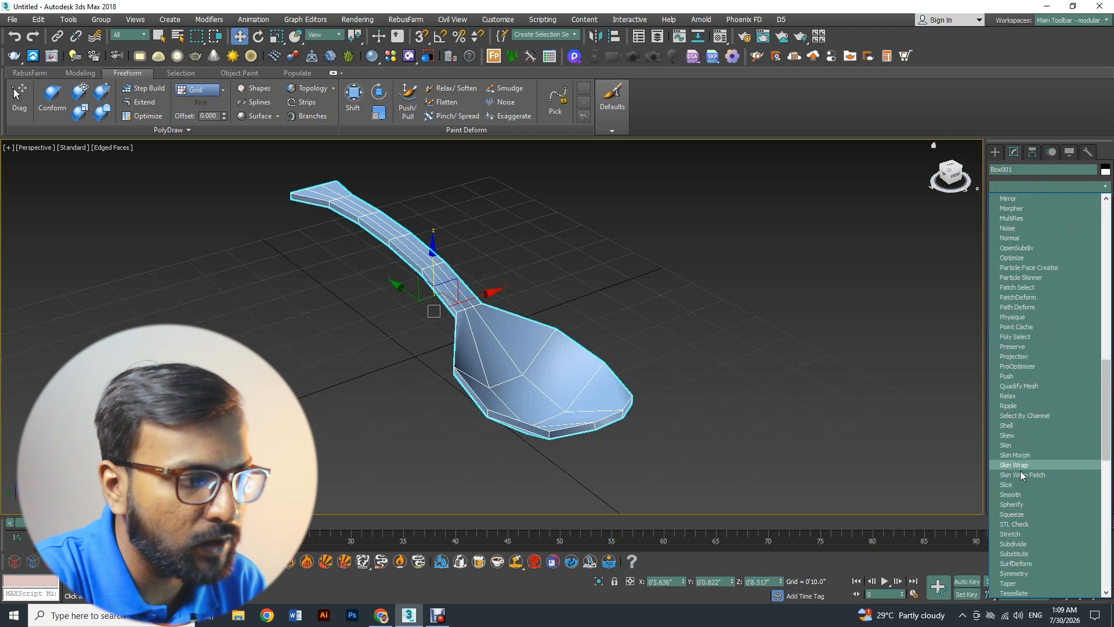
scroll(1024, 521, "down", 1)
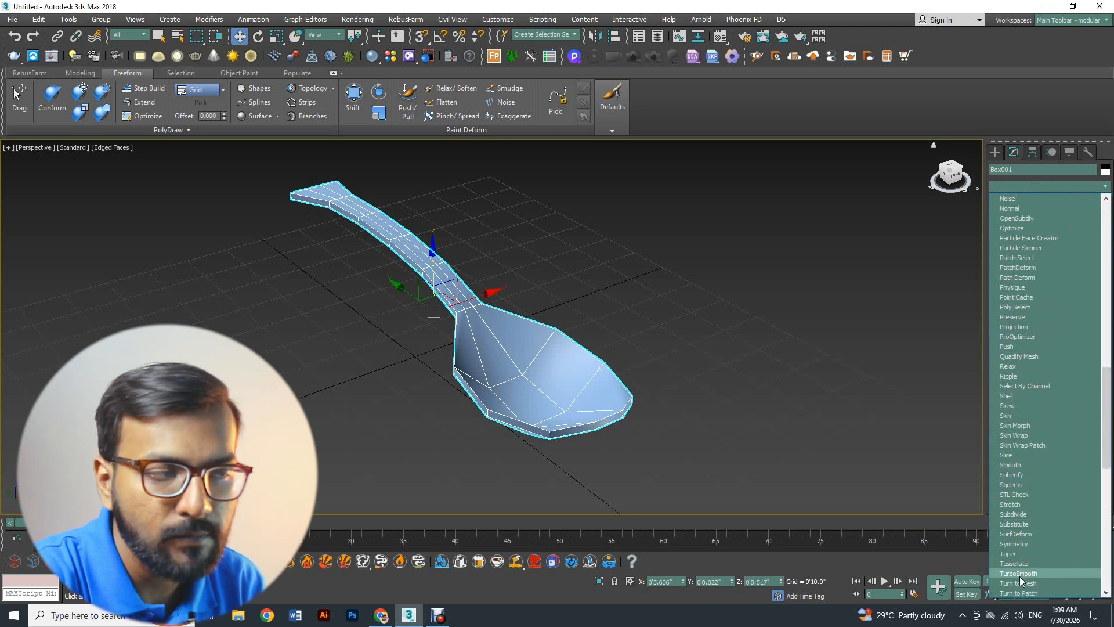
left_click(1018, 189)
left_click(1019, 187)
type("tur")
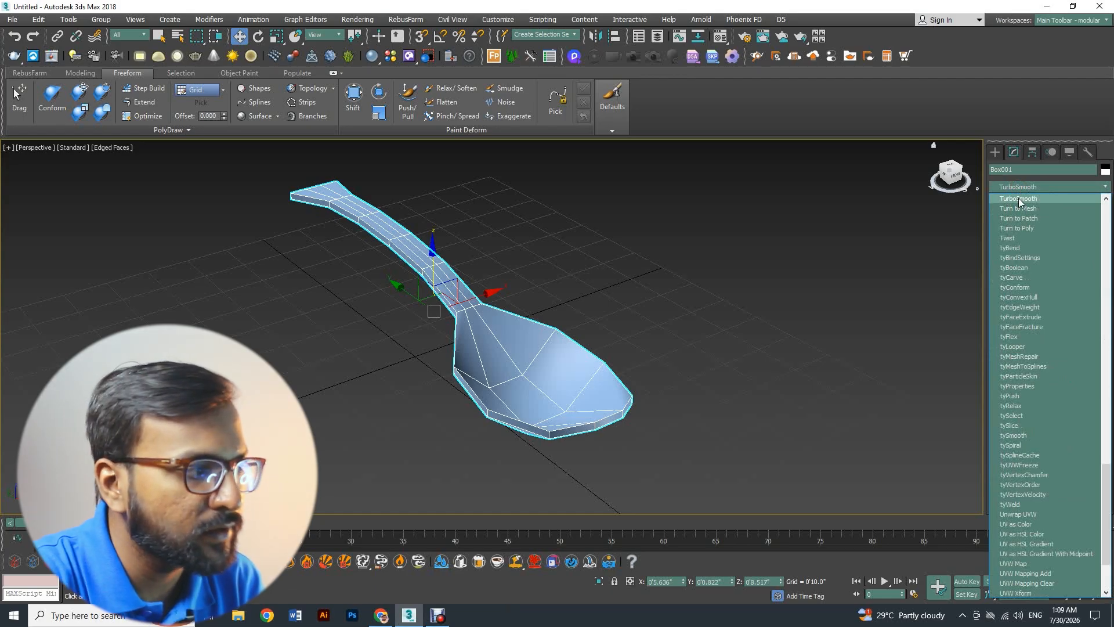
left_click(1018, 197)
Set the TurboSmooth iterations to 3, briefly trying 2 for comparison.
middle_click_drag(488, 370, 491, 317, "alt")
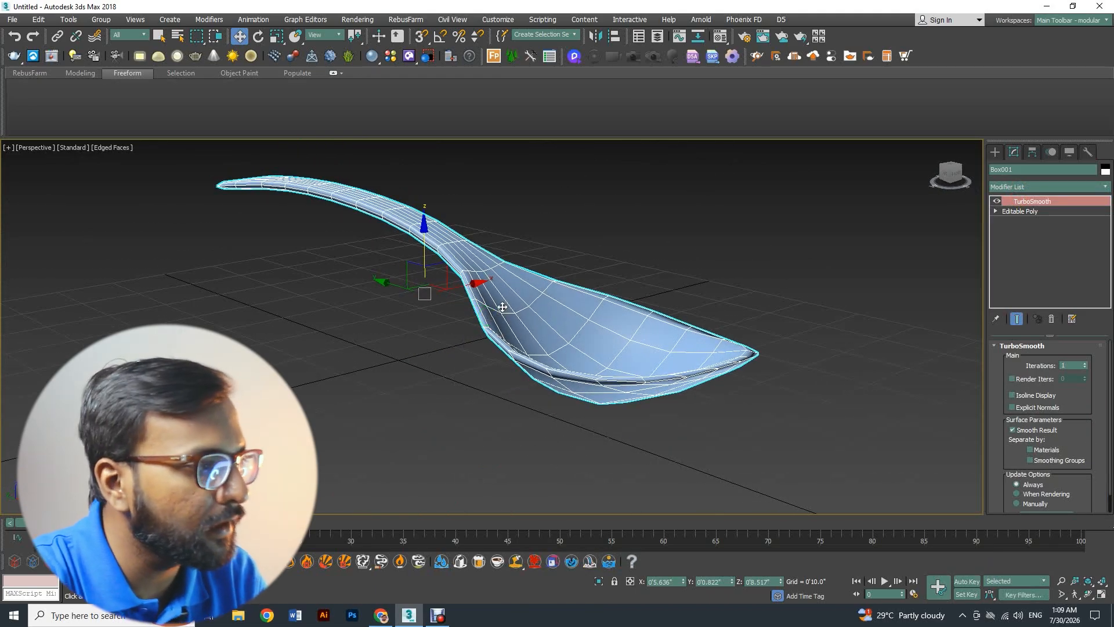
double_click(1072, 364)
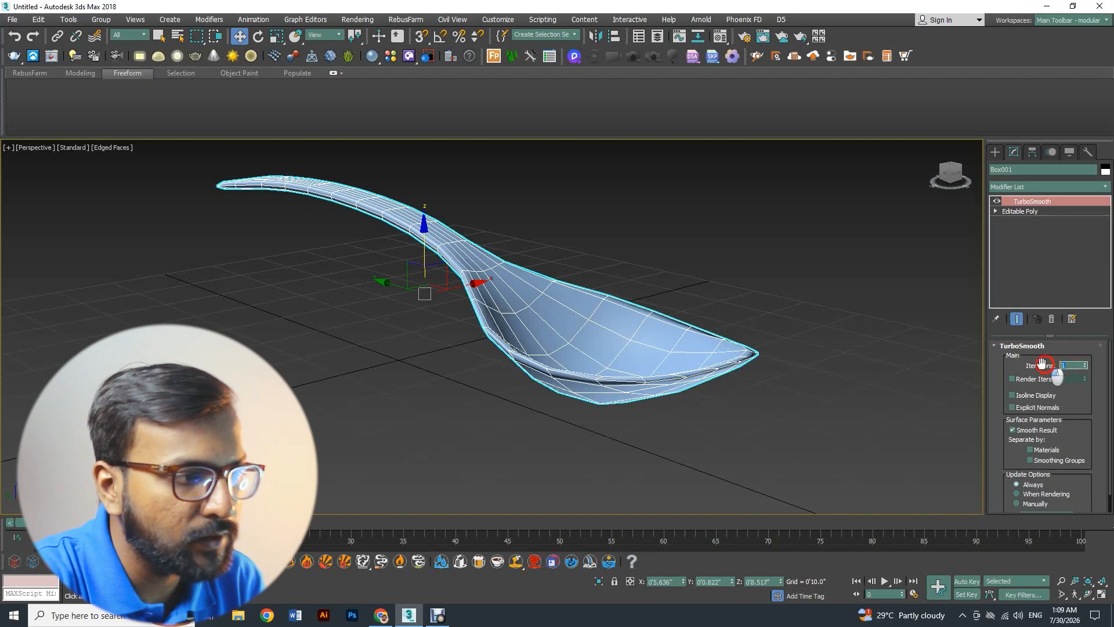
left_click(1084, 362)
left_click(1084, 364)
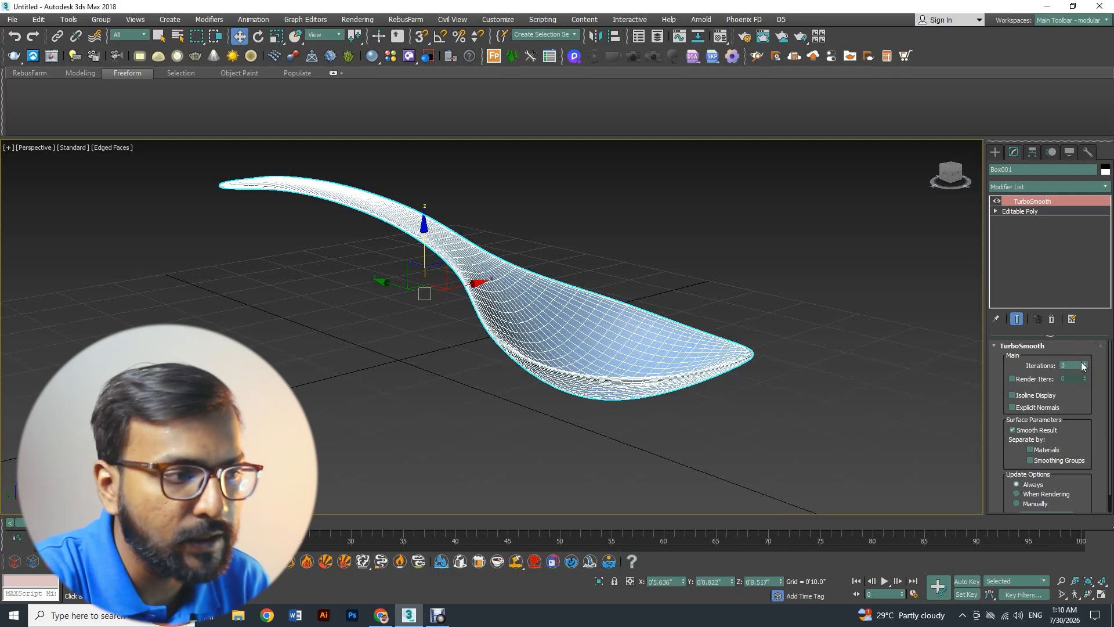
middle_click_drag(560, 257, 544, 283, "alt")
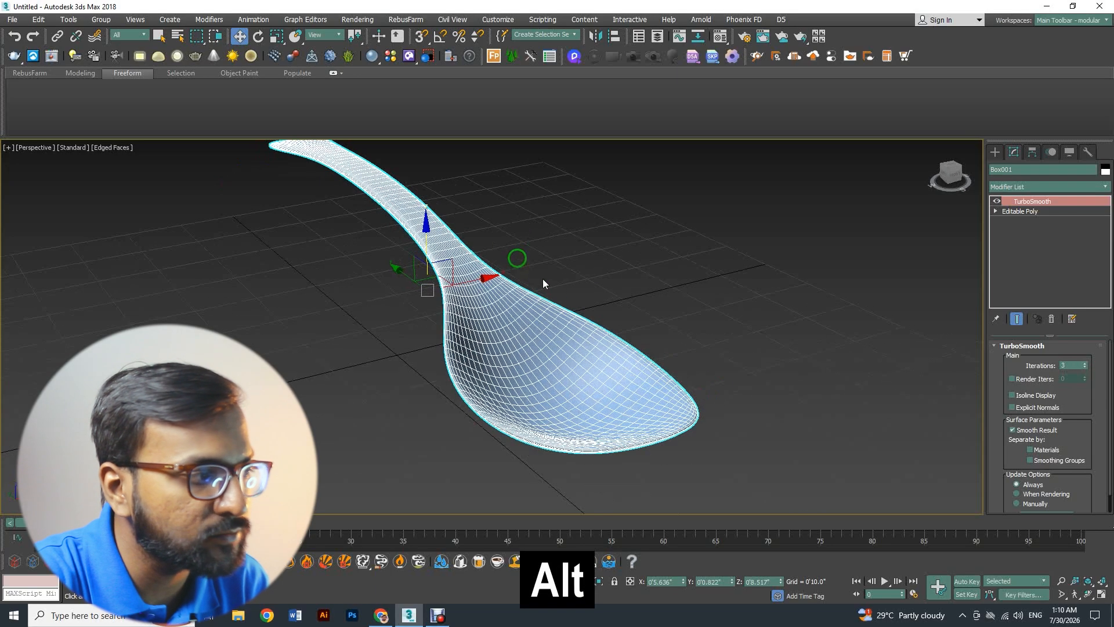
left_click(1085, 368)
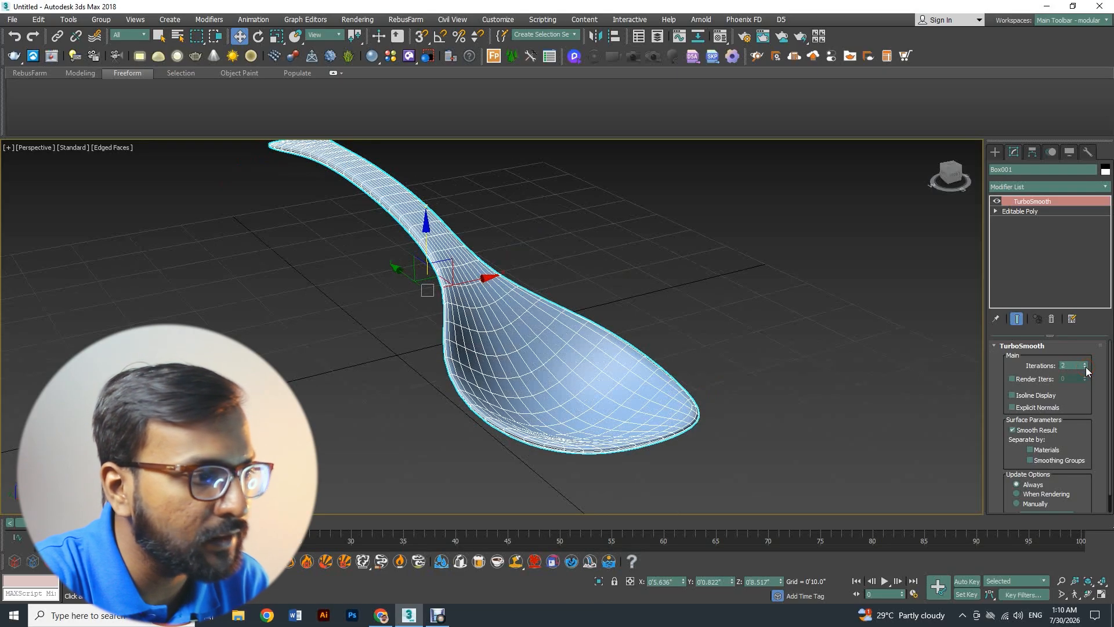
left_click(1084, 364)
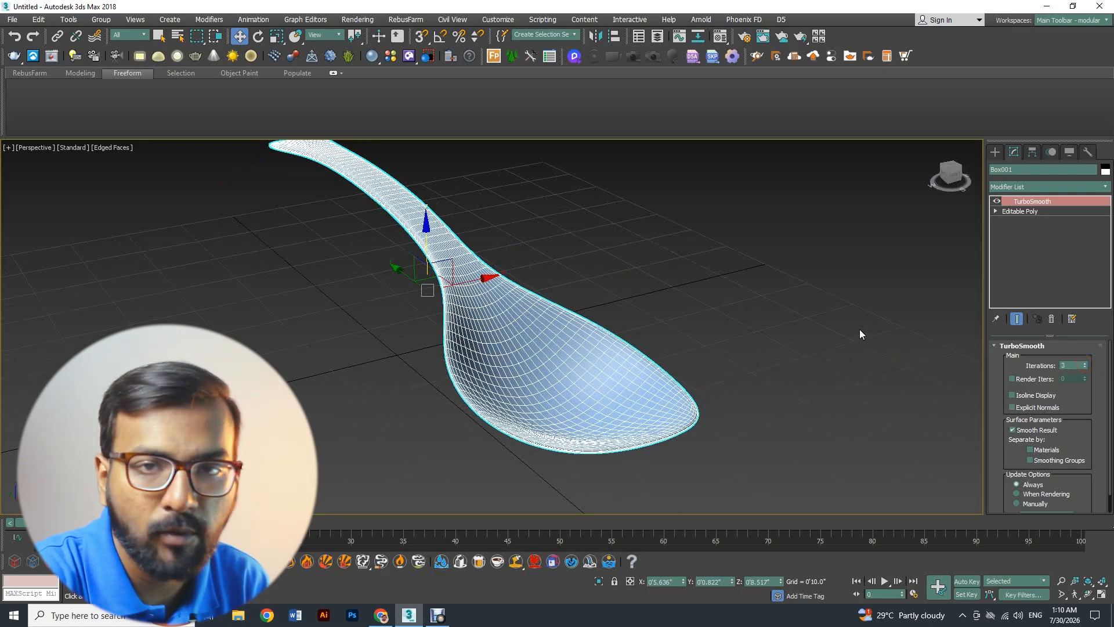
Deselect the spoon and turn off the edged-faces display in the Perspective view.
left_click(860, 329)
scroll(673, 300, "down", 3)
left_click(620, 329)
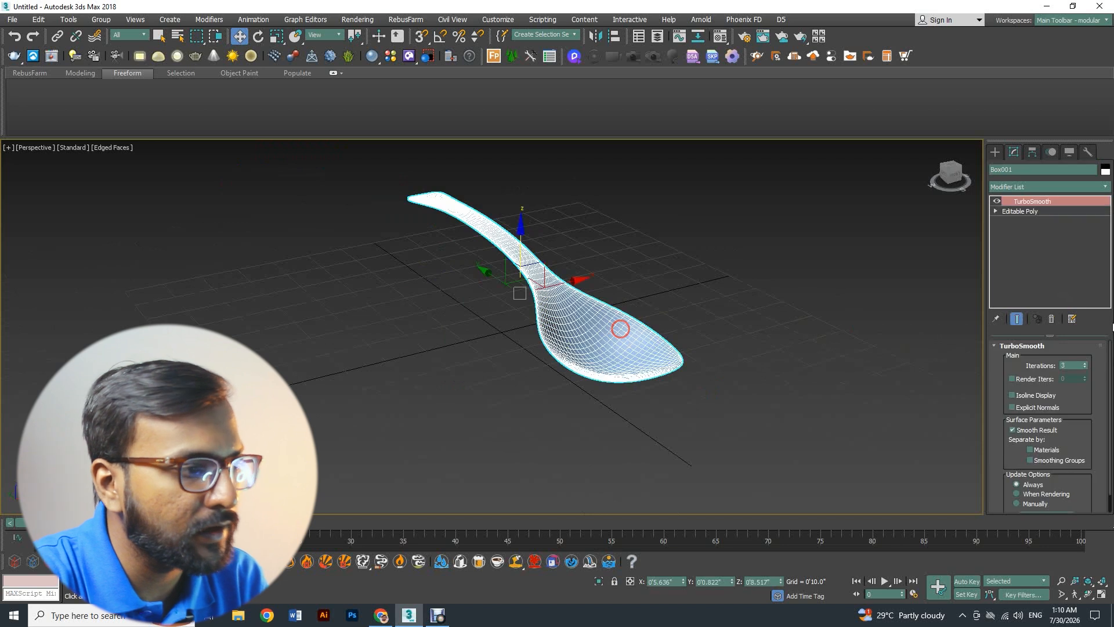
left_click(740, 376)
key("F4")
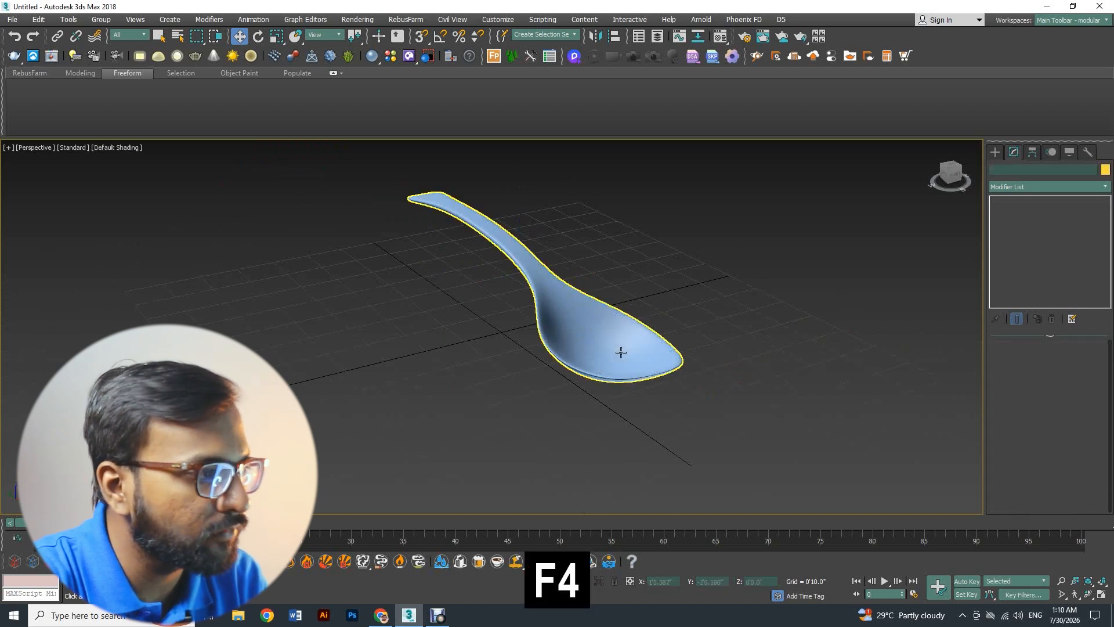
Examine the smoothed spoon from the side, above and close up, checking the rim, handle and bowl curvature.
scroll(548, 301, "up", 4)
middle_click_drag(545, 310, 557, 291, "alt")
scroll(564, 294, "up", 6)
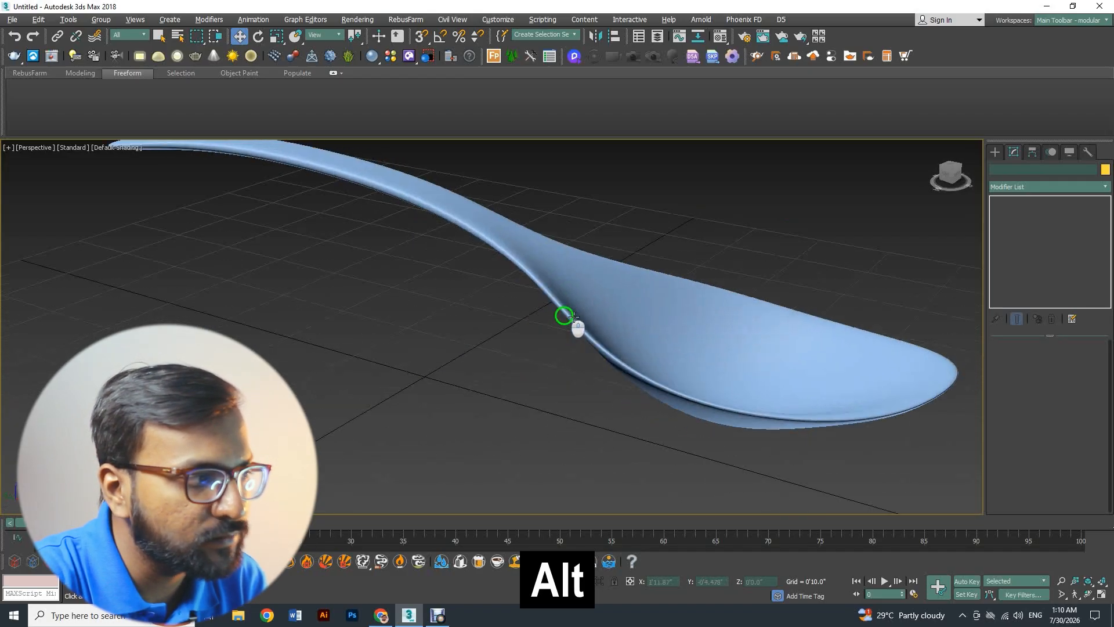
scroll(599, 321, "up", 3)
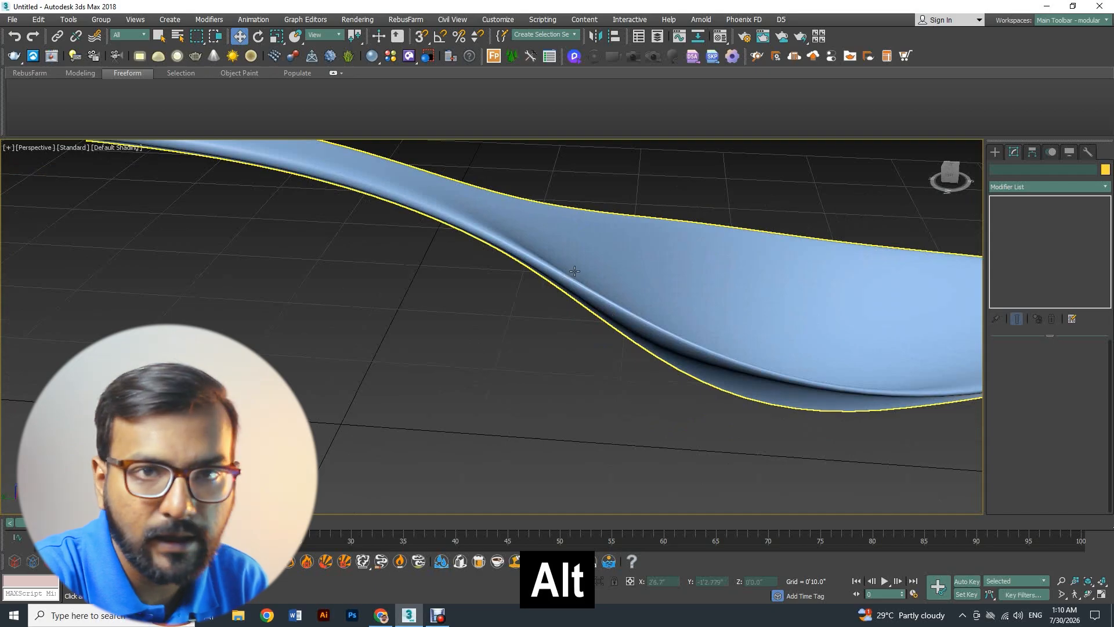
scroll(533, 263, "down", 3)
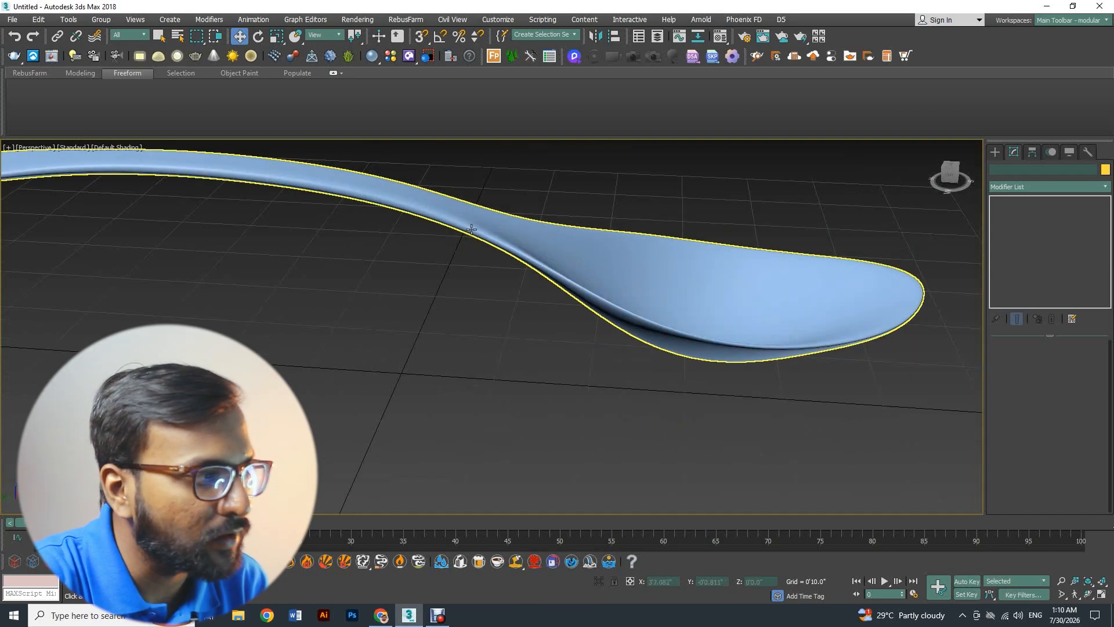
middle_click_drag(580, 283, 630, 358, "alt")
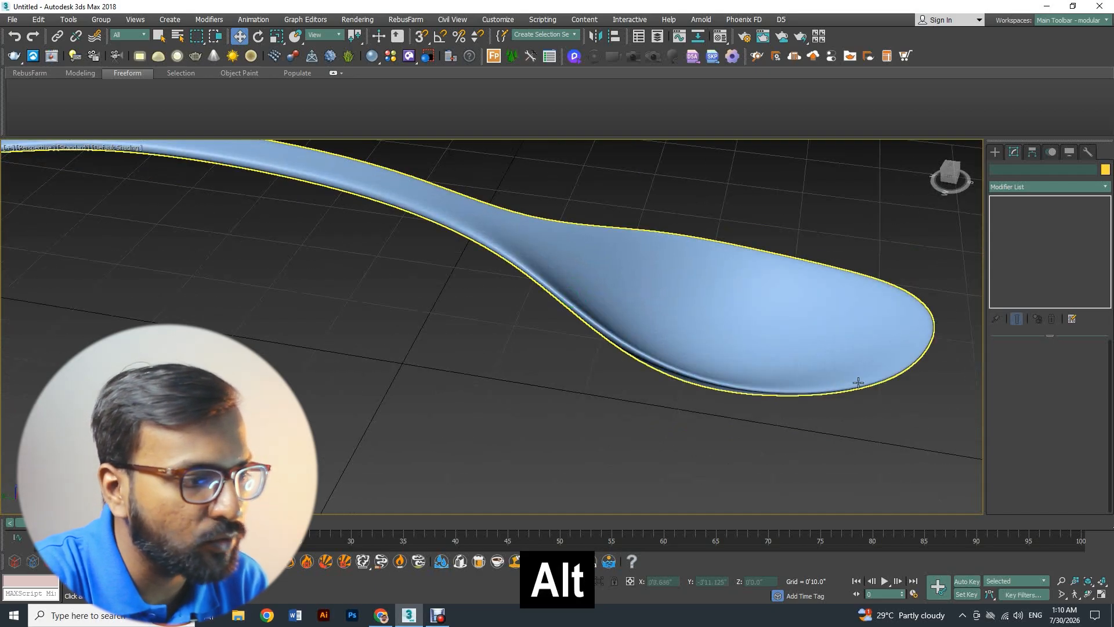
mouse_move(705, 370)
middle_mouse_down("alt")
mouse_move(887, 287)
mouse_move(875, 308)
mouse_move(726, 223)
middle_mouse_up("alt")
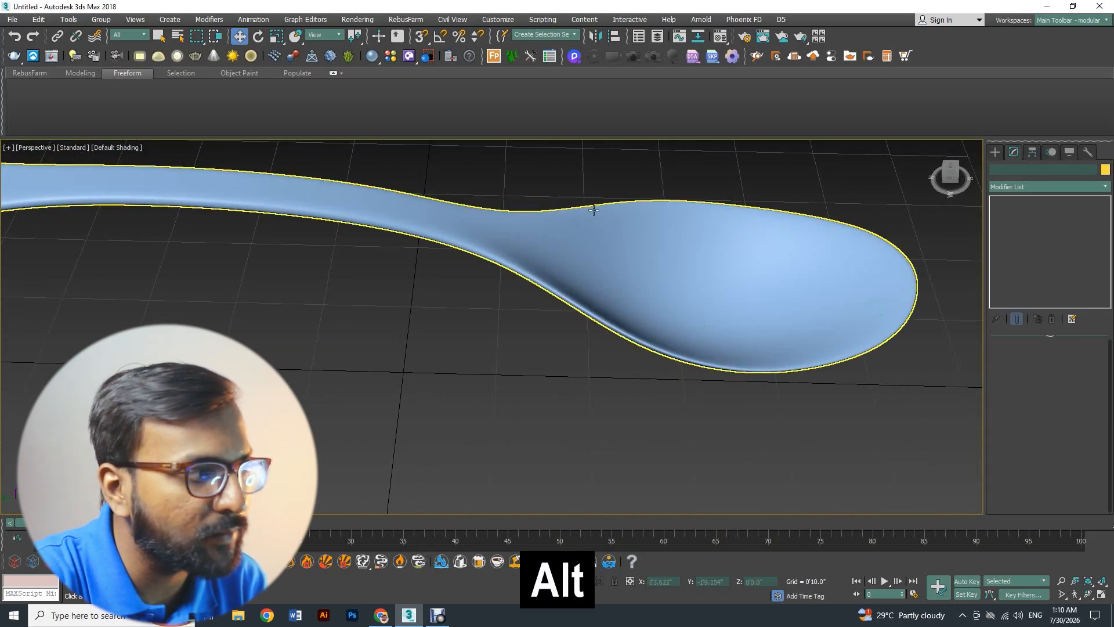
scroll(592, 210, "down", 5)
mouse_move(644, 244)
middle_mouse_down("alt")
mouse_move(529, 269)
mouse_move(529, 238)
mouse_move(477, 242)
middle_mouse_up("alt")
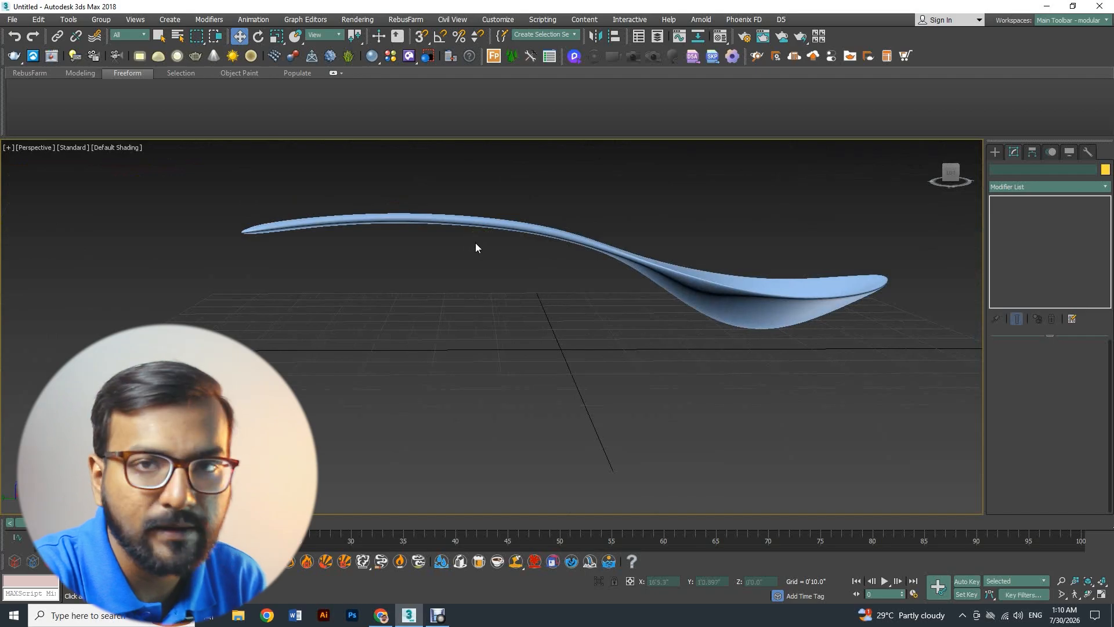
mouse_move(409, 248)
middle_mouse_down("alt")
mouse_move(478, 270)
mouse_move(468, 277)
mouse_move(323, 236)
middle_mouse_up("alt")
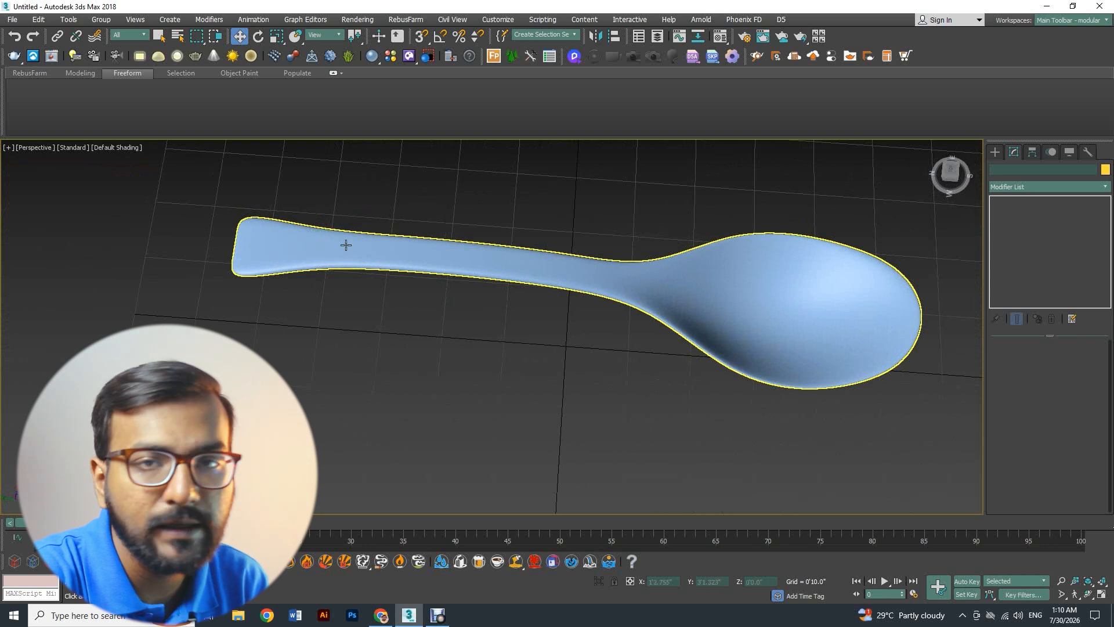
middle_click_drag(732, 320, 644, 257, "alt")
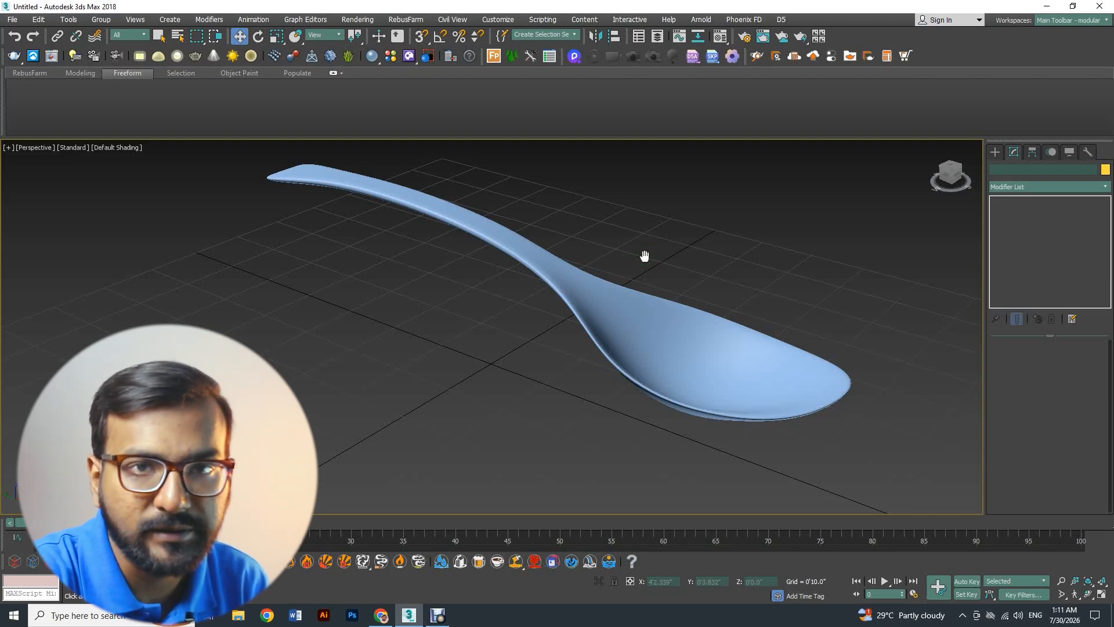
scroll(666, 341, "up", 3)
middle_click_drag(666, 342, 646, 335, "alt")
scroll(638, 329, "down", 4)
Select the spoon and compare its base Editable Poly shape with the TurboSmooth result, toggling the modifier off and back on.
left_click(623, 323)
middle_click_drag(557, 250, 515, 303, "alt")
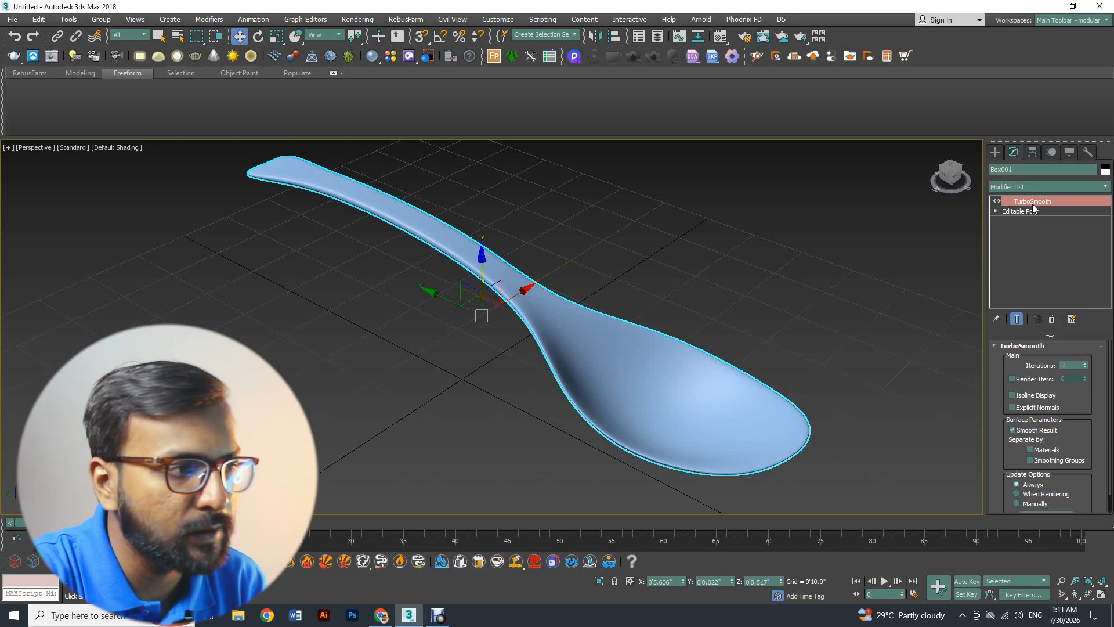
middle_click_drag(538, 336, 715, 319, "alt")
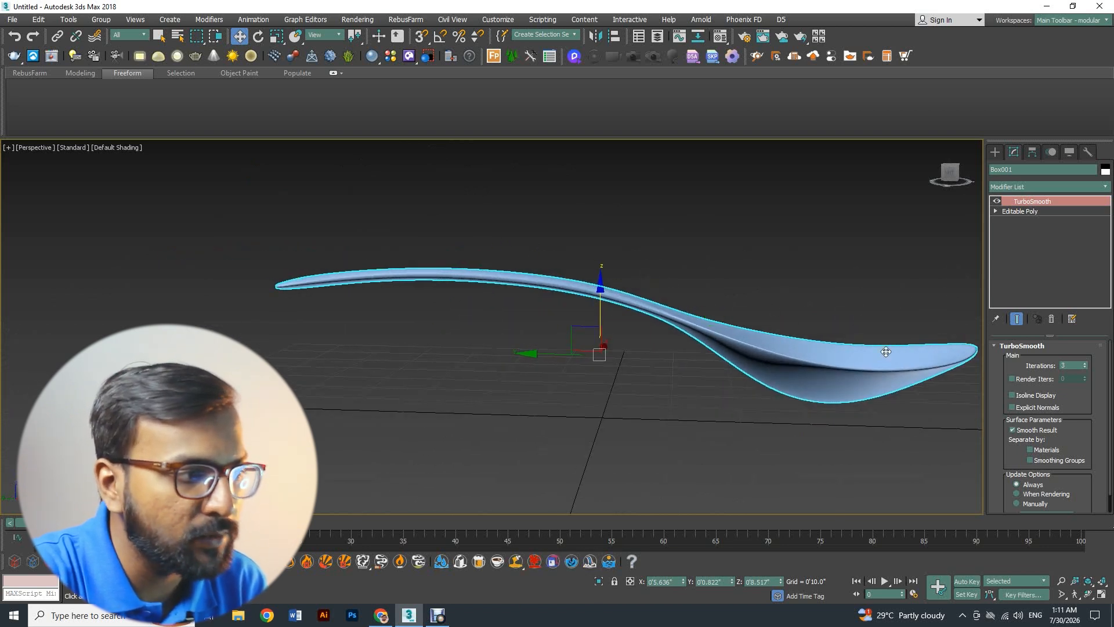
left_click(1011, 210)
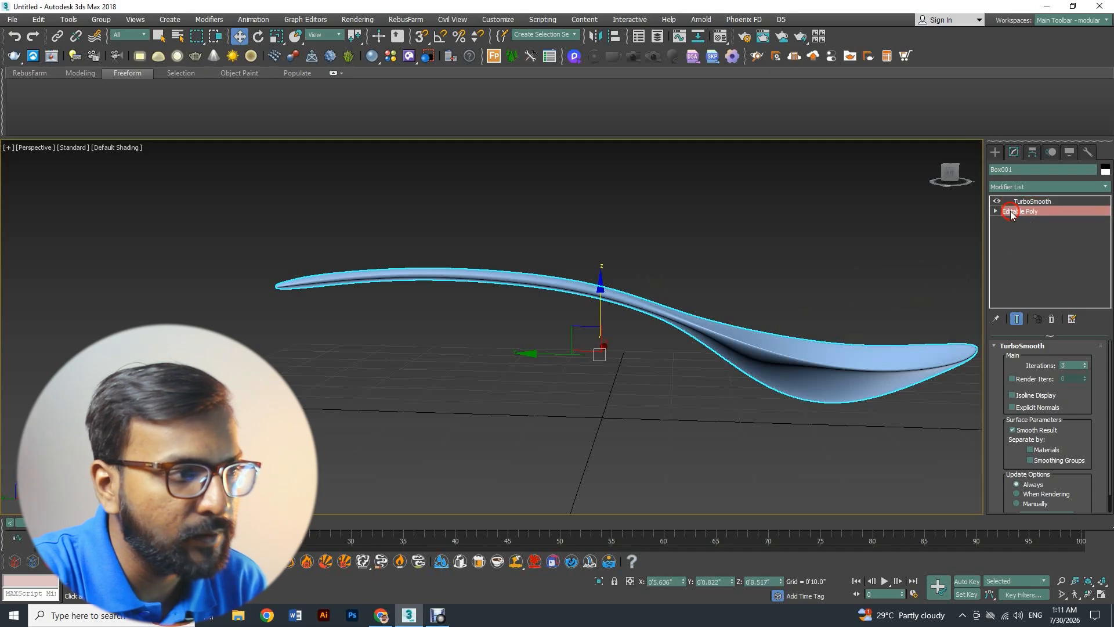
middle_click_drag(669, 294, 691, 325, "alt")
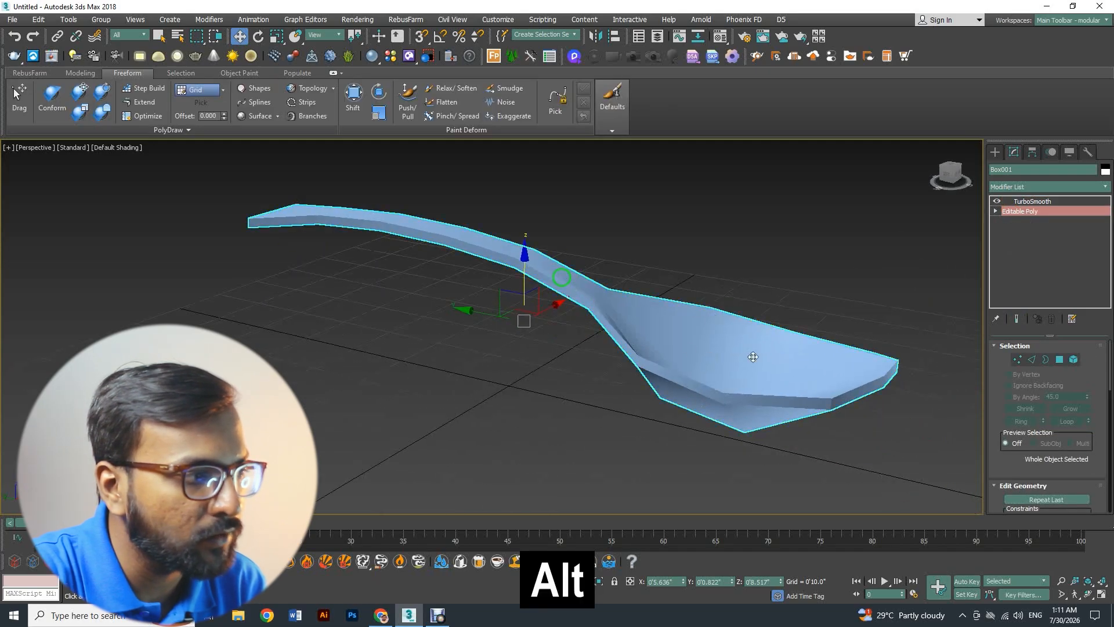
left_click(1041, 202)
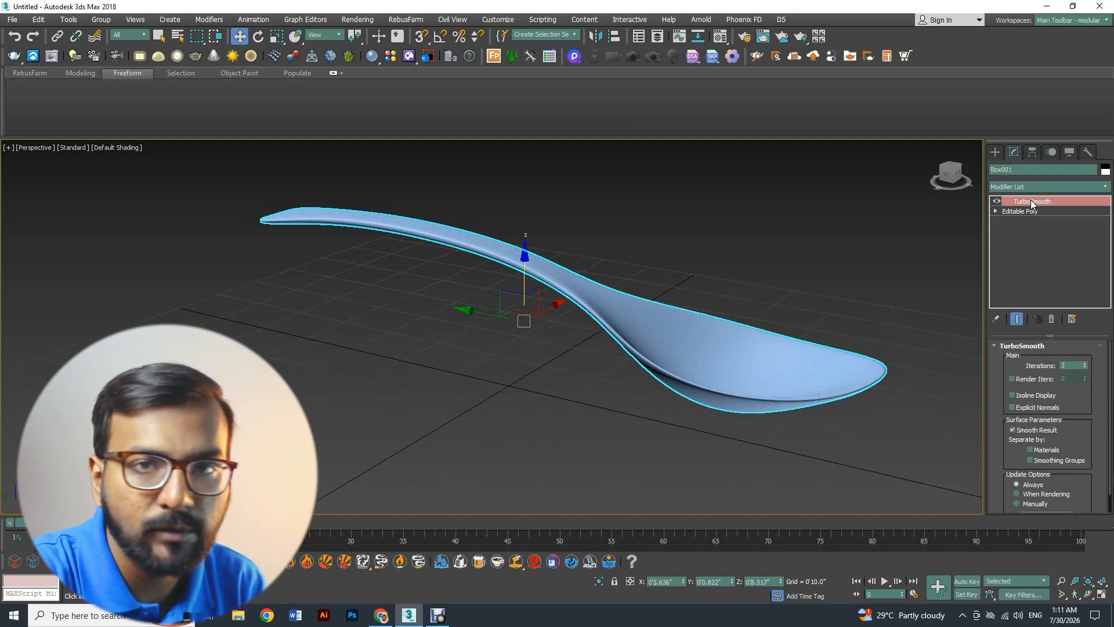
left_click(998, 201)
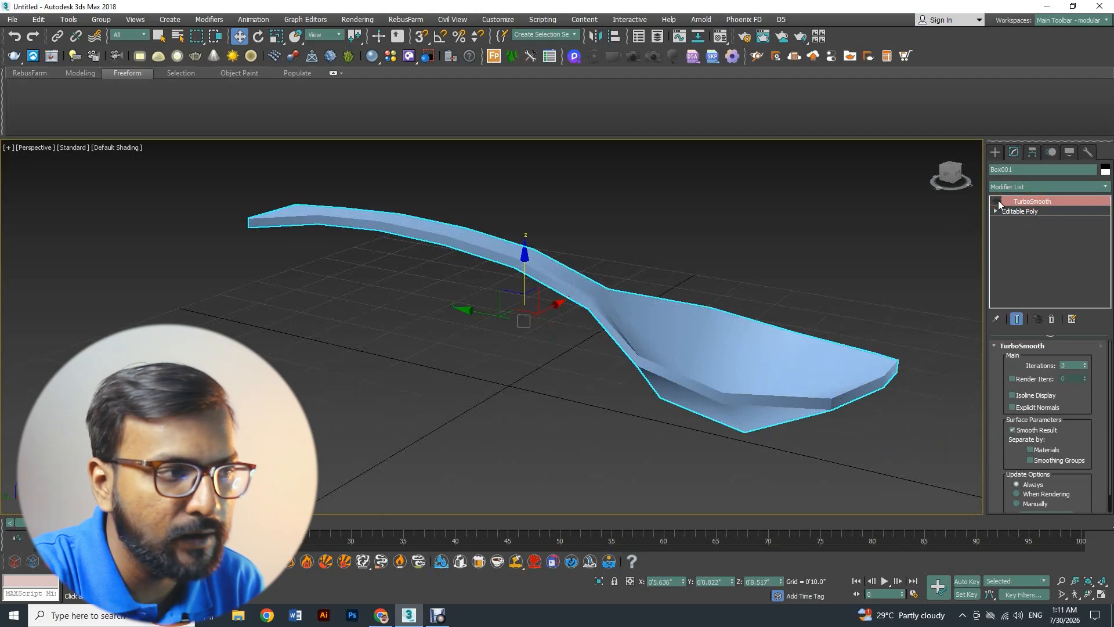
left_click(997, 202)
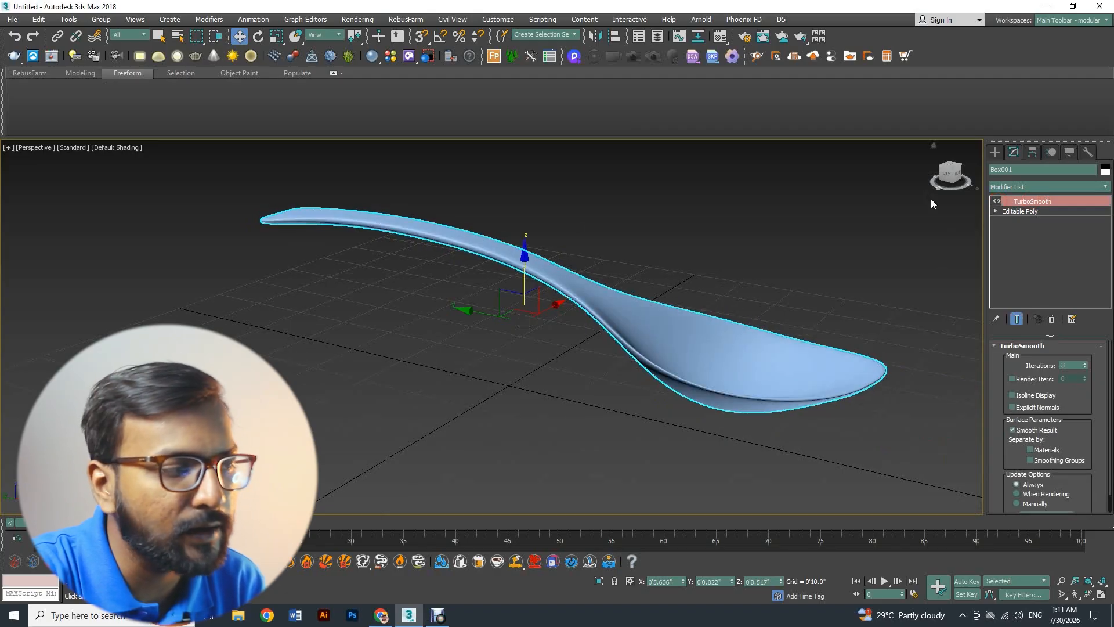
At the Editable Poly level with edged faces shown, select the eight vertices at the bowl's bottom and raise them slightly along Z.
middle_click_drag(647, 276, 586, 283, "alt")
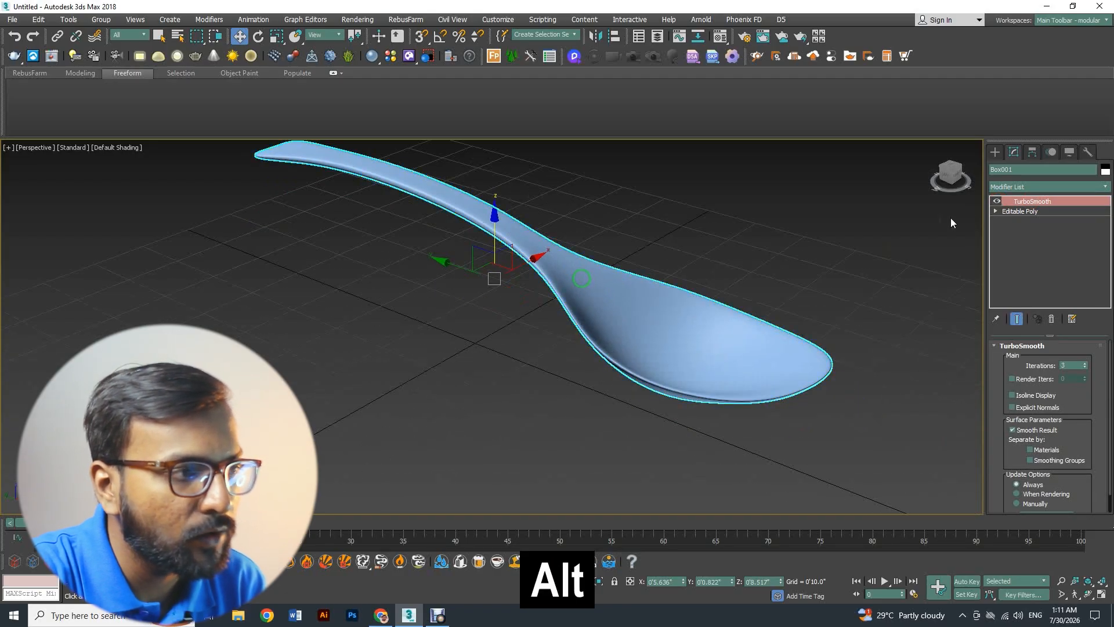
left_click(1027, 213)
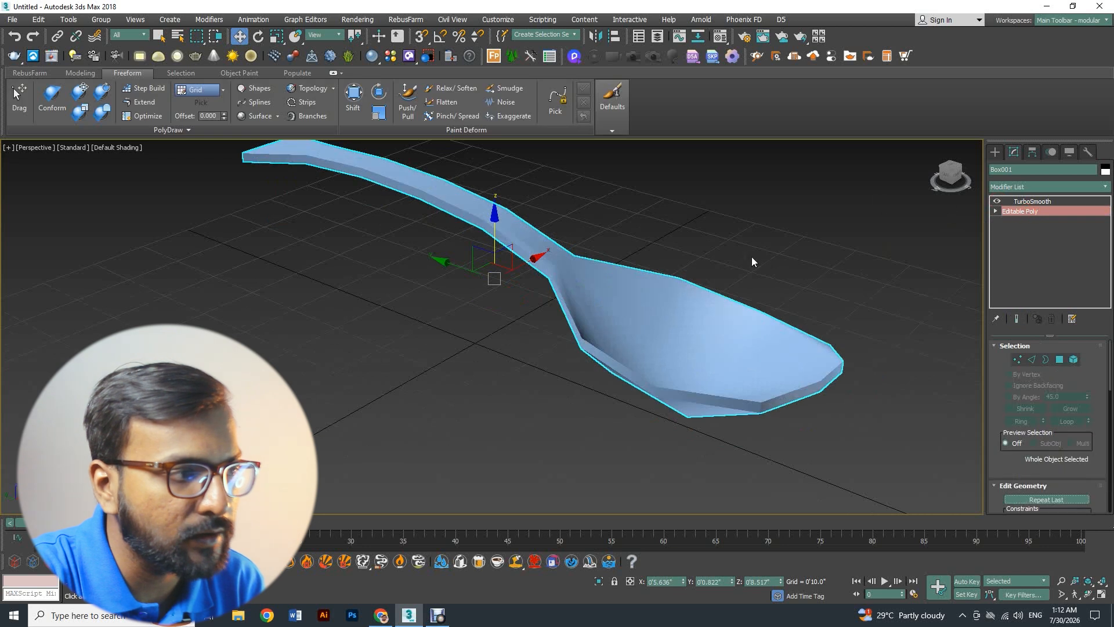
key("F4")
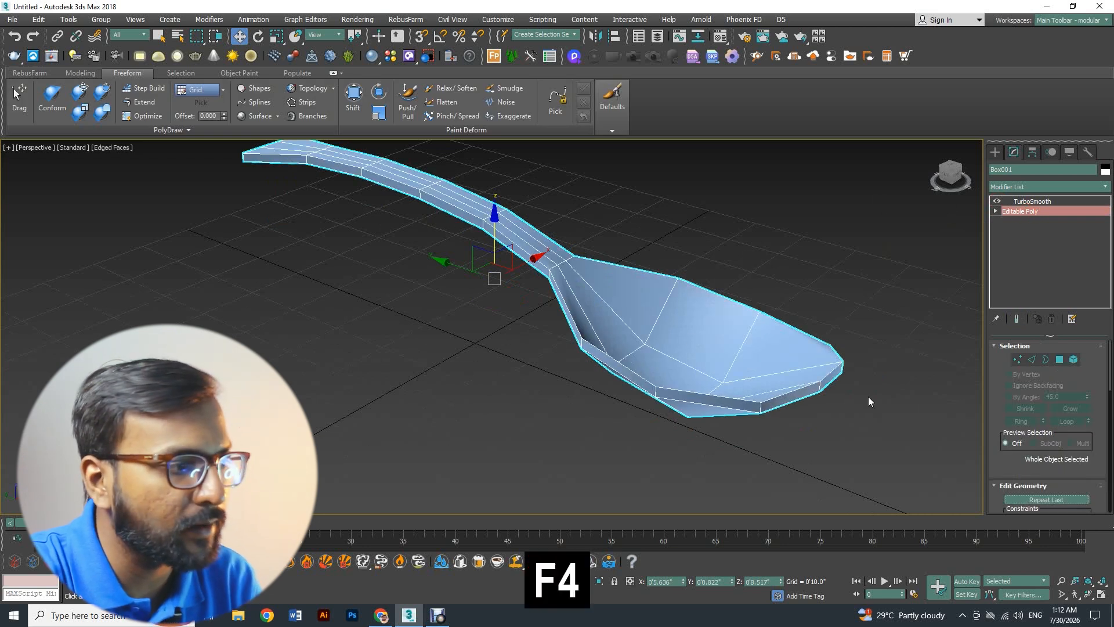
left_click(1017, 359)
middle_click_drag(629, 349, 634, 305, "alt")
left_click_drag(578, 412, 766, 367)
left_click_drag(670, 347, 667, 340)
middle_click_drag(668, 341, 650, 370, "alt")
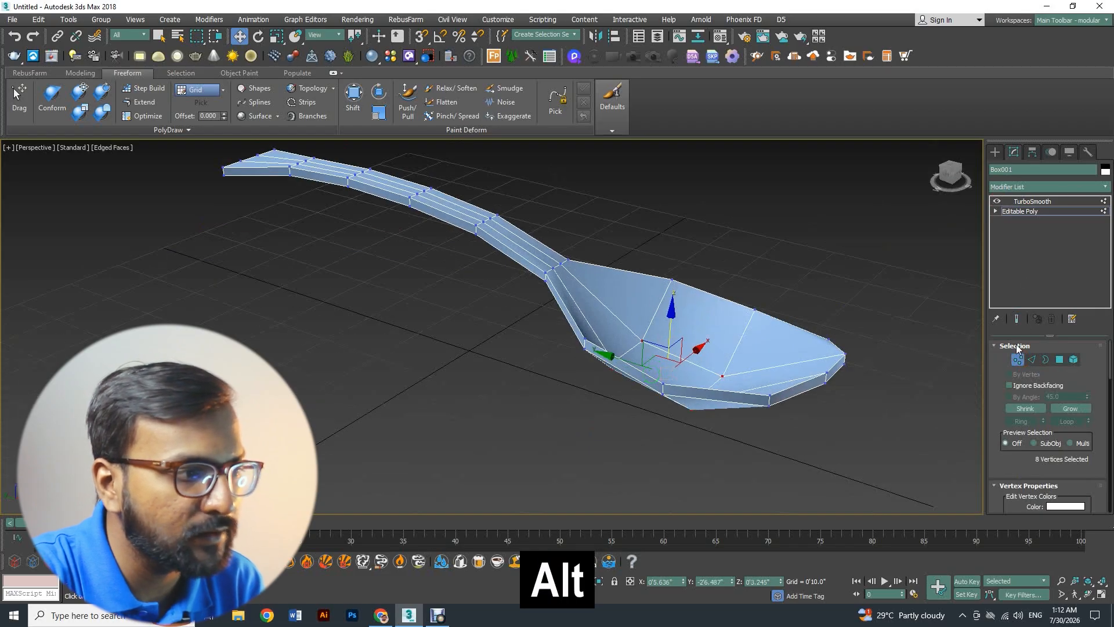
left_click(1017, 359)
Return to the TurboSmooth level, deselect the spoon and hide the edged faces to show the final shaded model.
left_click(1027, 210)
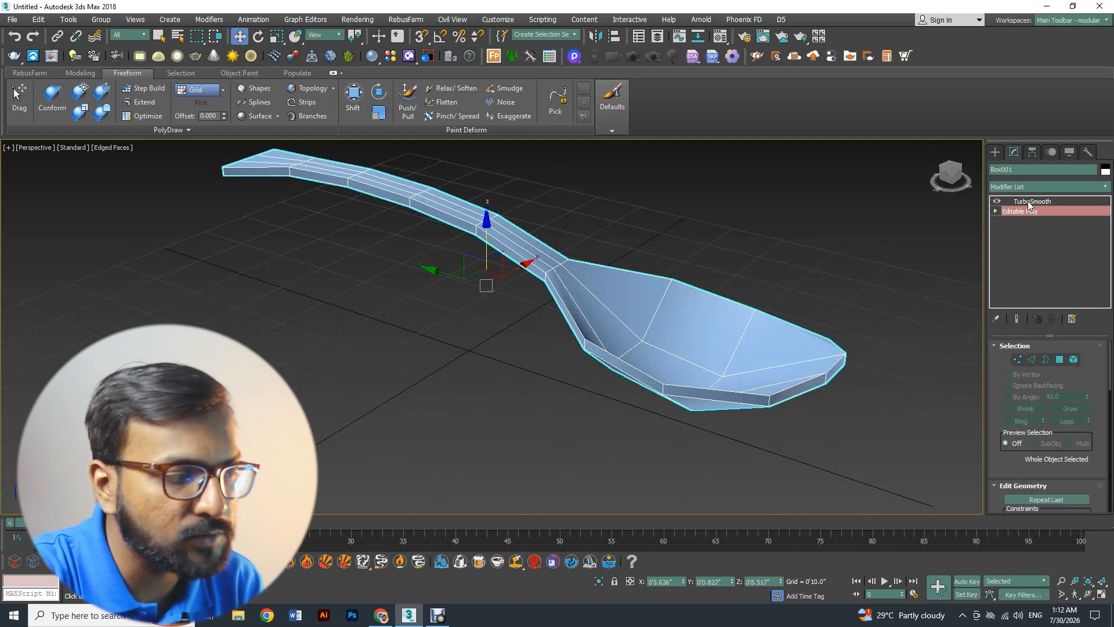
left_click(1028, 201)
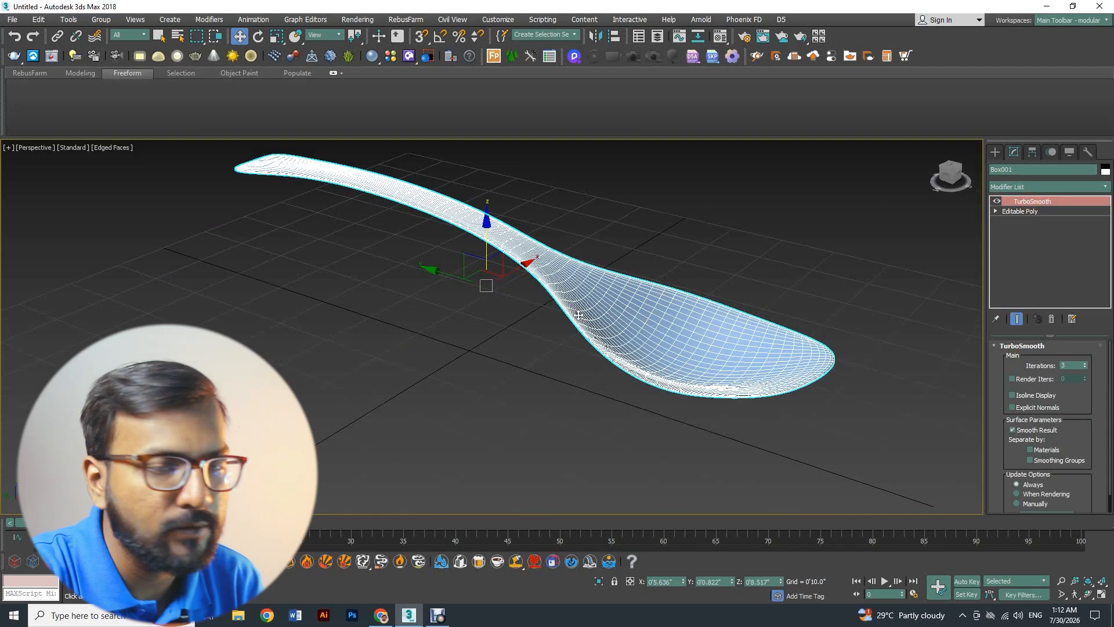
left_click(507, 355)
key("F4")
mouse_move(505, 354)
middle_mouse_down("alt")
mouse_move(516, 349)
mouse_move(489, 350)
middle_mouse_up("alt")
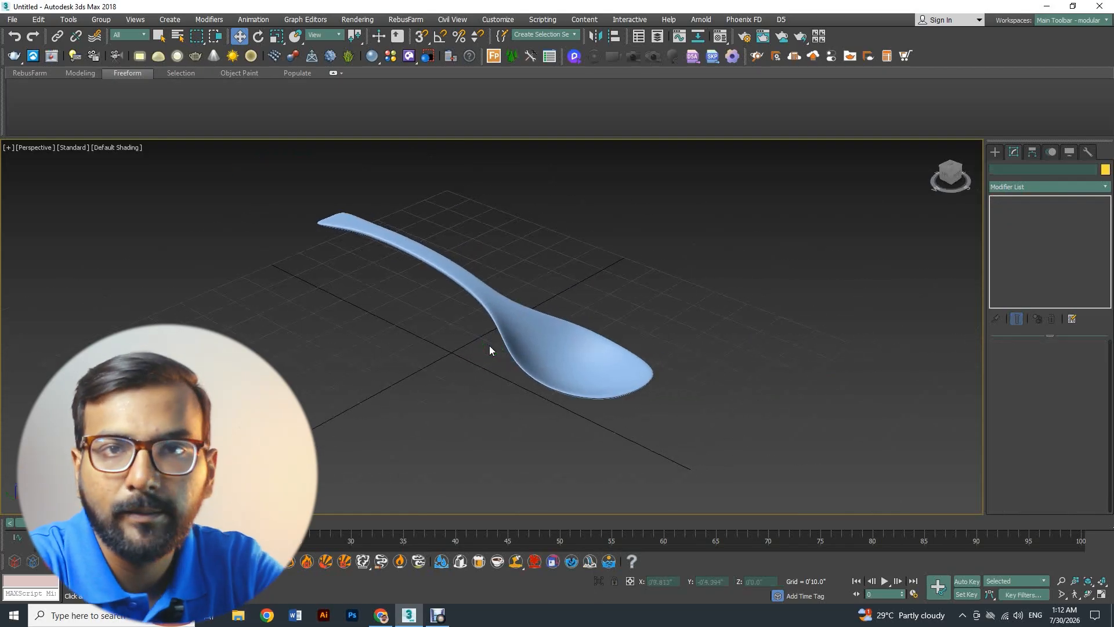